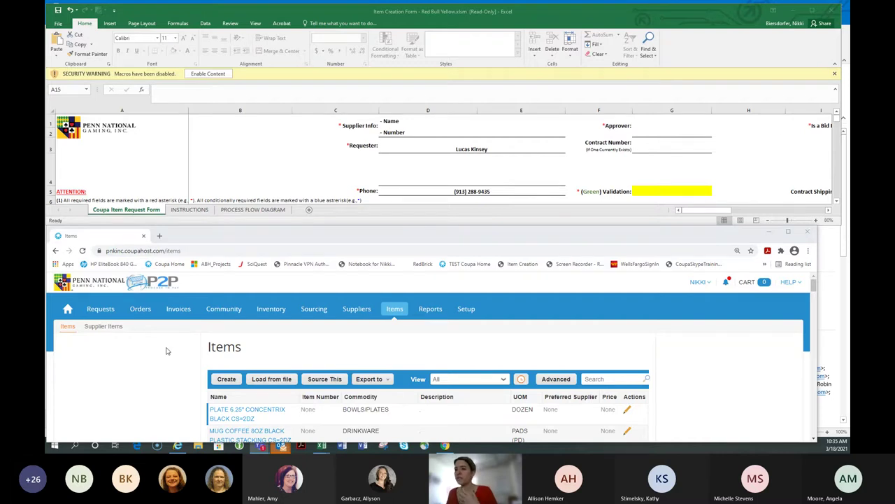
Close the Red Bull Yellow item creation workbook in Excel, choosing Don't Save
{"action": "scroll", "coordinate": [166, 351], "scroll_direction": "down", "scroll_amount": 1}
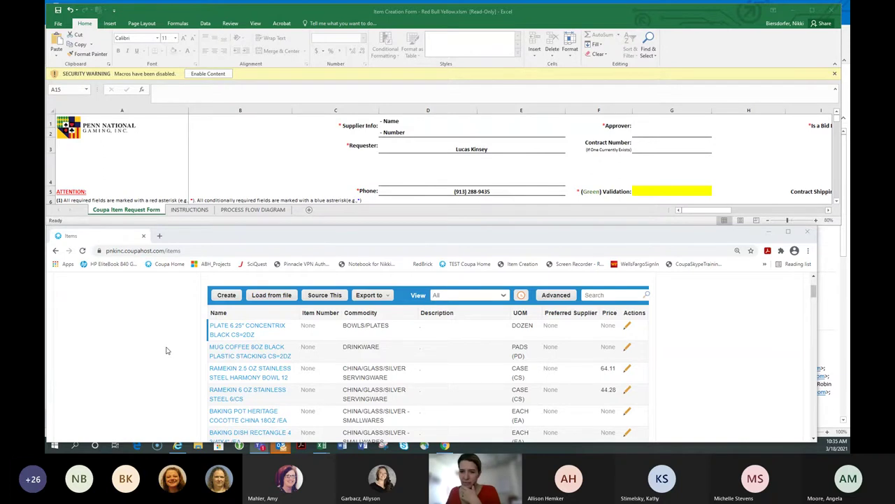
{"action": "scroll", "coordinate": [180, 362], "scroll_direction": "up", "scroll_amount": 1}
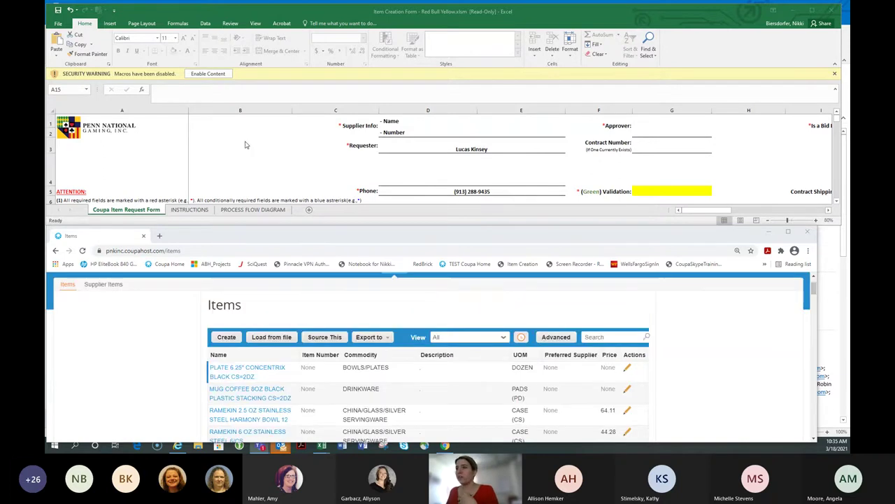
{"action": "left_click", "coordinate": [248, 138]}
{"action": "scroll", "coordinate": [246, 177], "scroll_direction": "down", "scroll_amount": 2}
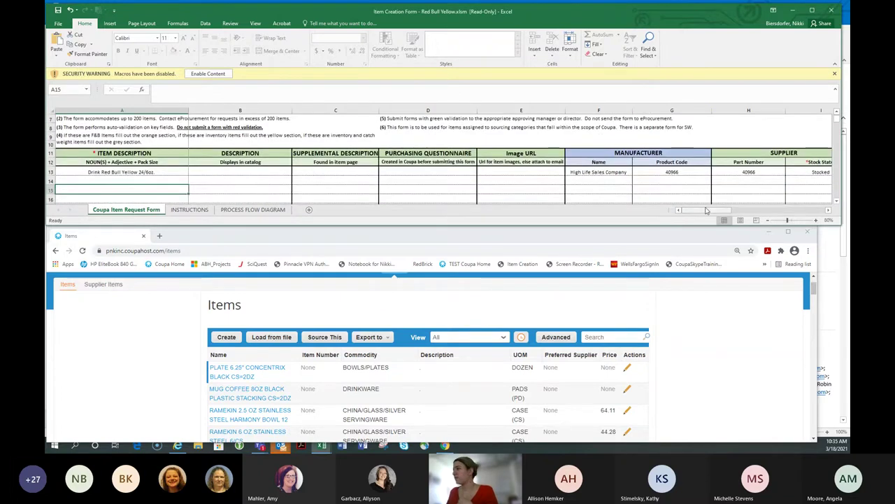
{"action": "left_click", "coordinate": [831, 10]}
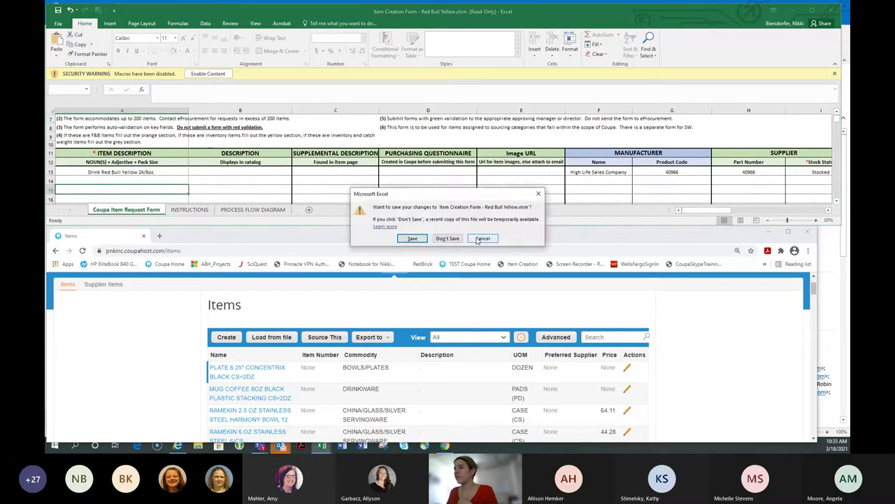
{"action": "left_click", "coordinate": [448, 238]}
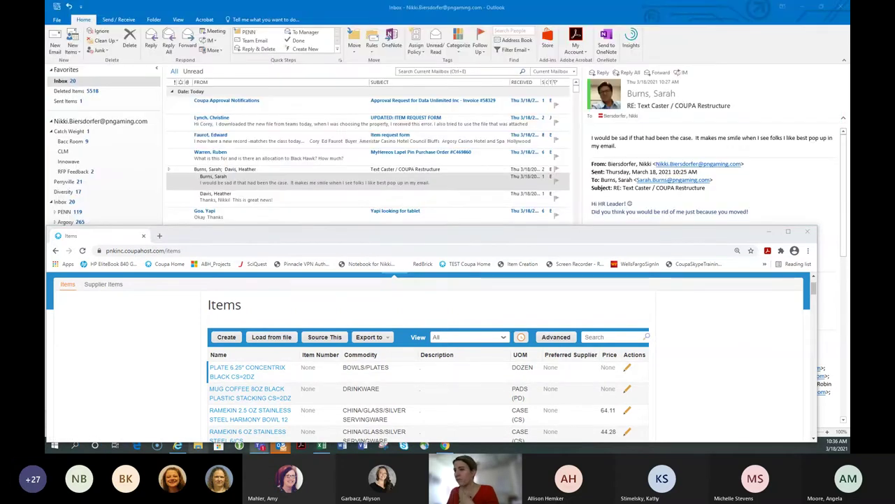
Open 'Copy of PNG_Item Creation Form' from Downloads in Excel, then minimize Outlook and restore Excel
{"action": "left_click", "coordinate": [198, 448]}
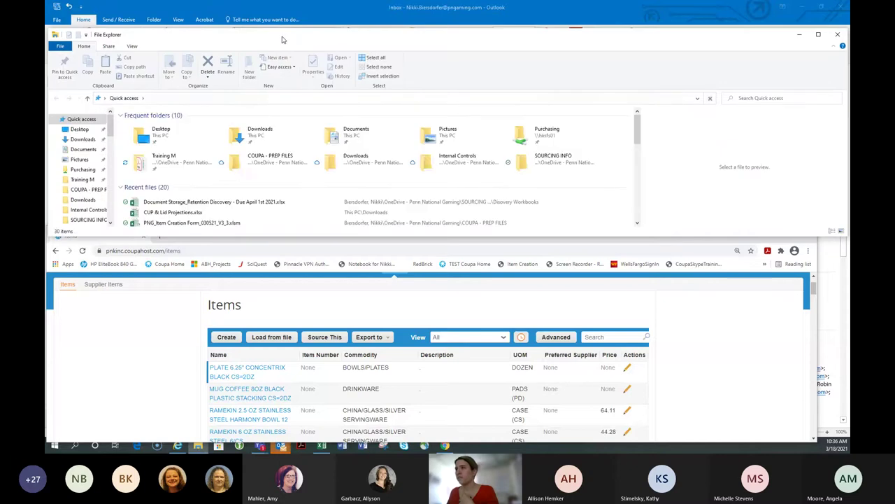
{"action": "left_click", "coordinate": [95, 139]}
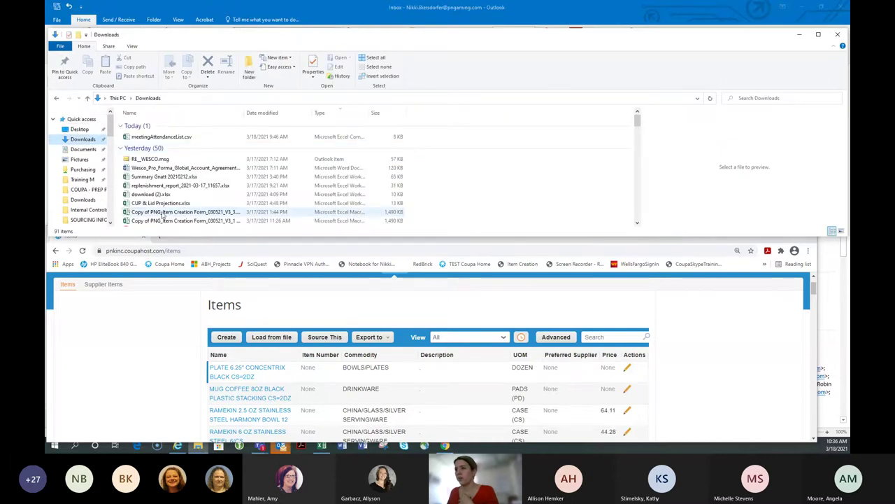
{"action": "double_click", "coordinate": [163, 213]}
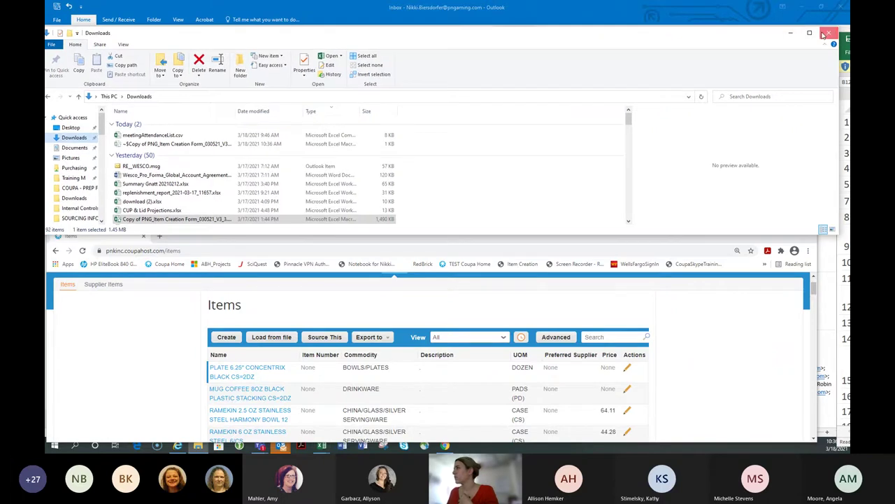
{"action": "left_click", "coordinate": [824, 35]}
{"action": "left_click", "coordinate": [803, 8]}
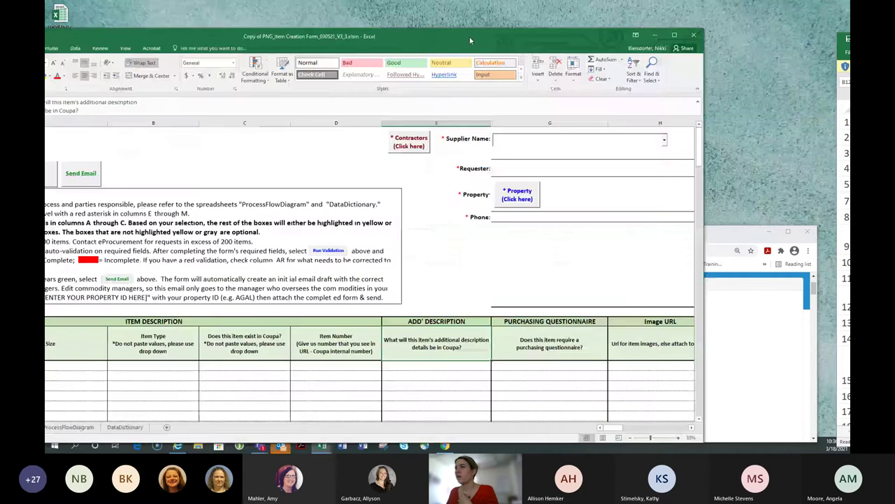
{"action": "left_click_drag", "start_coordinate": [462, 11], "coordinate": [564, 12]}
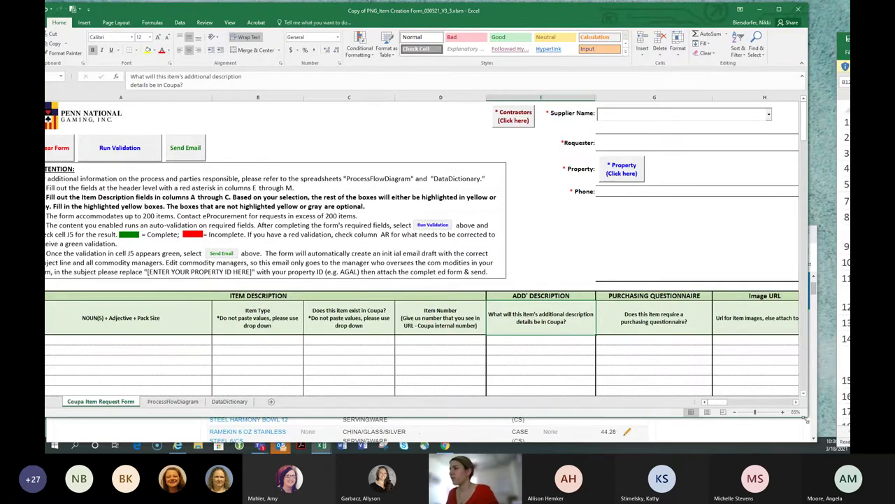
Set cell C14, 'Does this item exist in Coupa?', to Yes for the first item row
{"action": "left_click_drag", "start_coordinate": [805, 417], "coordinate": [832, 351]}
{"action": "scroll", "coordinate": [470, 310], "scroll_direction": "down", "scroll_amount": 3}
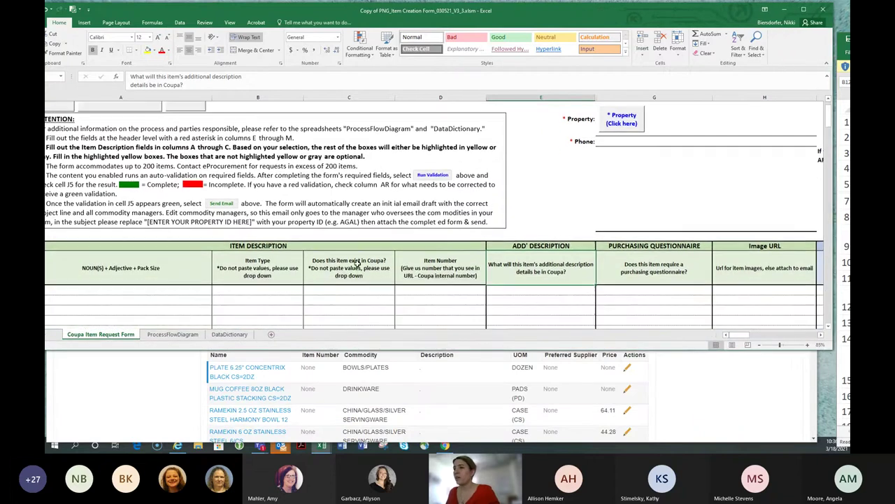
{"action": "left_click", "coordinate": [338, 263]}
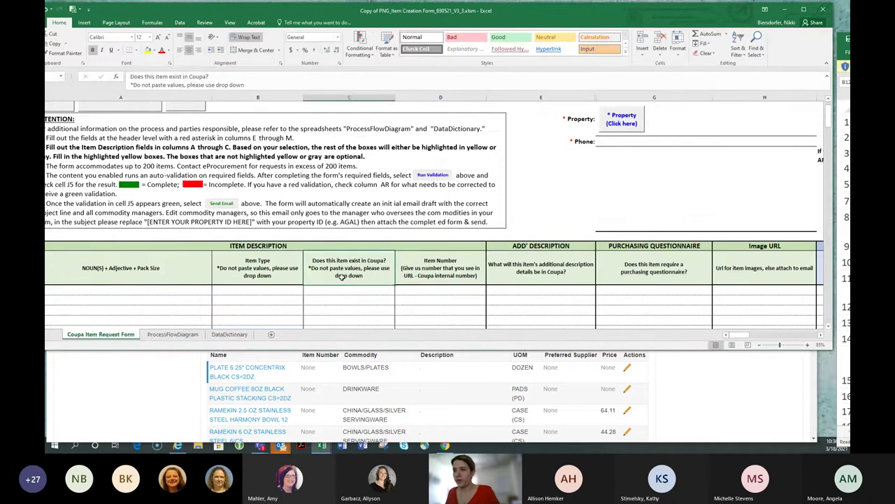
{"action": "left_click", "coordinate": [358, 288]}
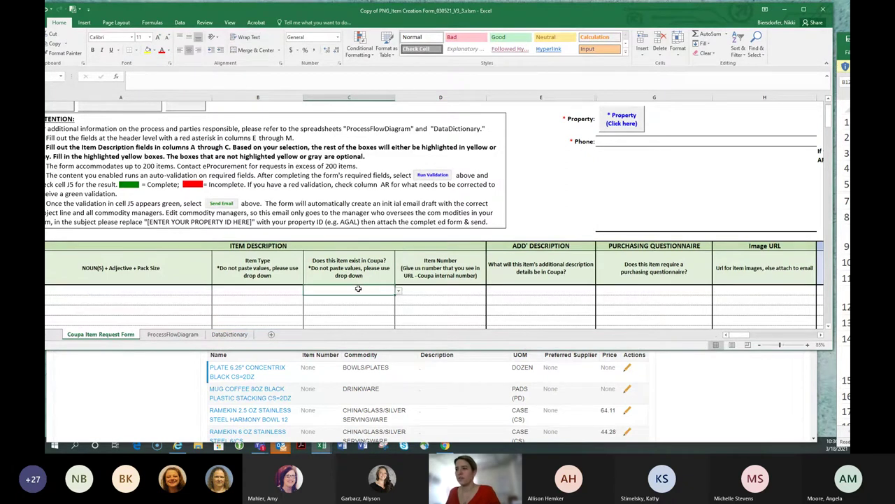
{"action": "left_click", "coordinate": [398, 292]}
{"action": "left_click", "coordinate": [350, 300]}
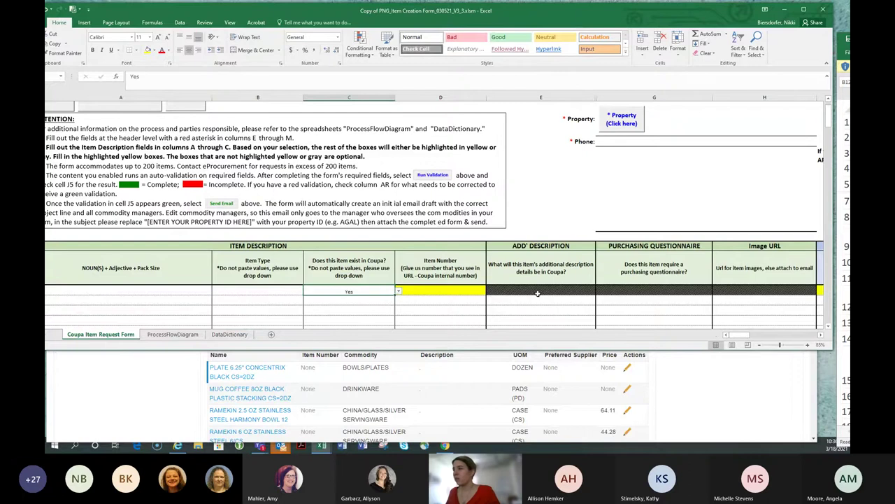
{"action": "left_click_drag", "start_coordinate": [821, 335], "coordinate": [756, 335]}
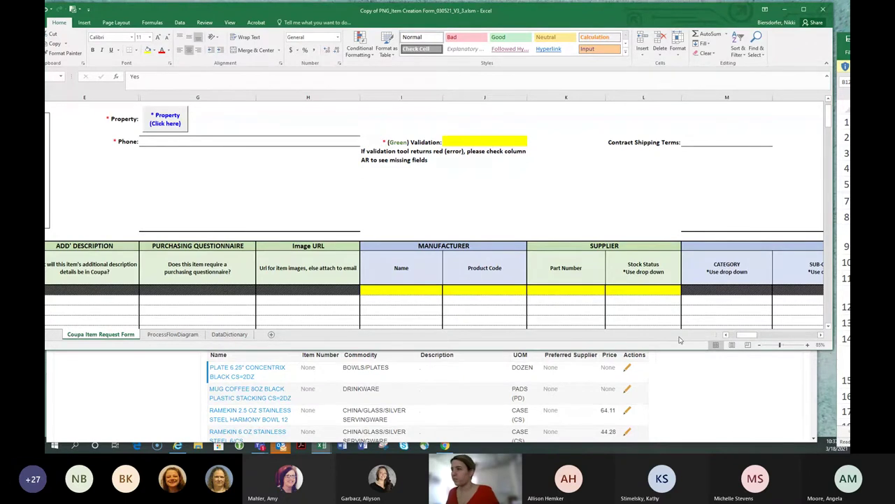
{"action": "left_click", "coordinate": [727, 336]}
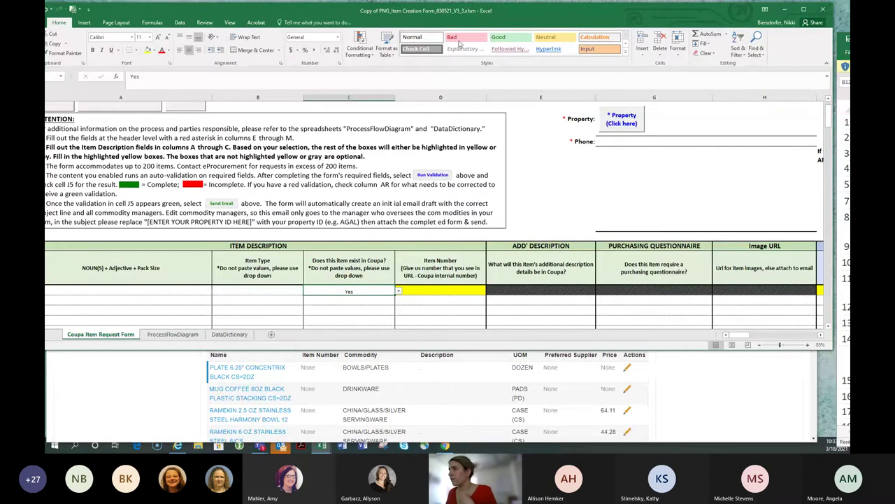
{"action": "left_click_drag", "start_coordinate": [402, 14], "coordinate": [427, 13]}
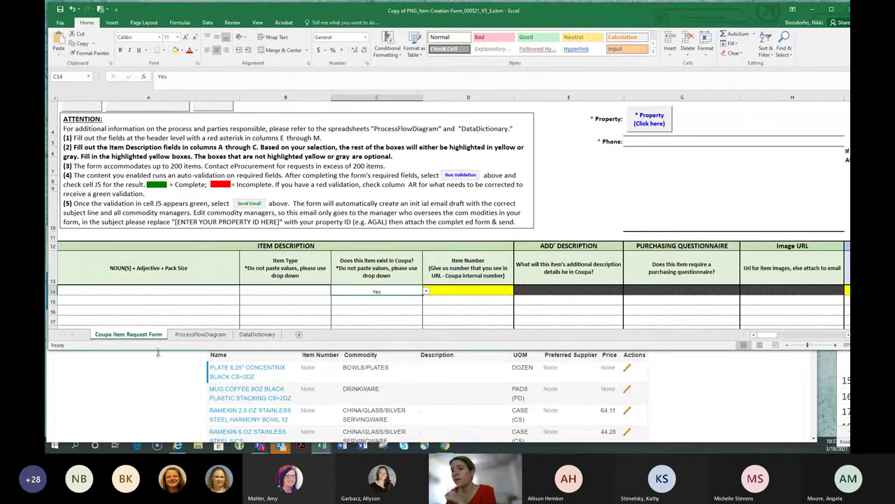
{"action": "left_click", "coordinate": [173, 377]}
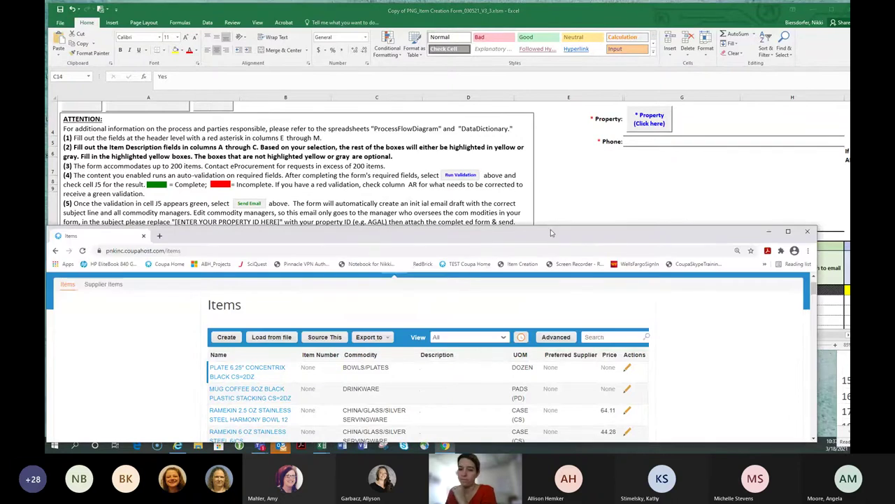
Search Supplier Items for 64494, returning VODKA EFFEN CUCUMBER 750 ML/BTL at 26.91 USD
{"action": "left_click", "coordinate": [105, 288]}
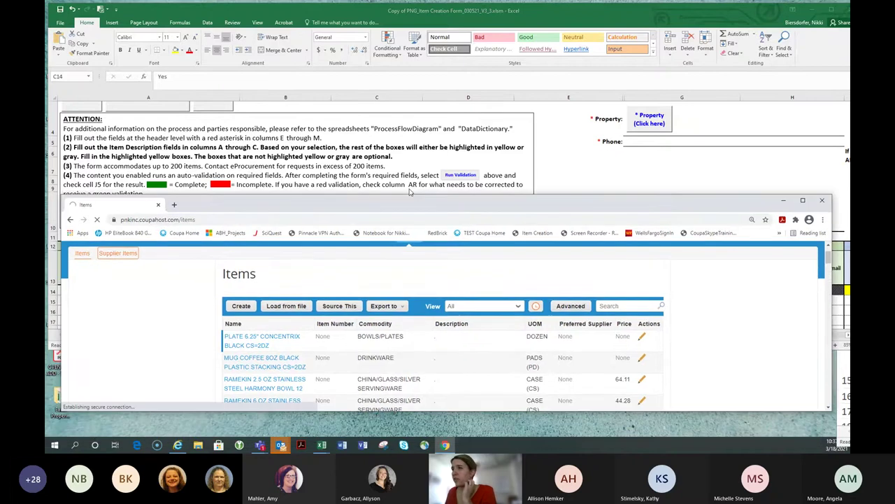
{"action": "left_click_drag", "start_coordinate": [390, 237], "coordinate": [417, 88]}
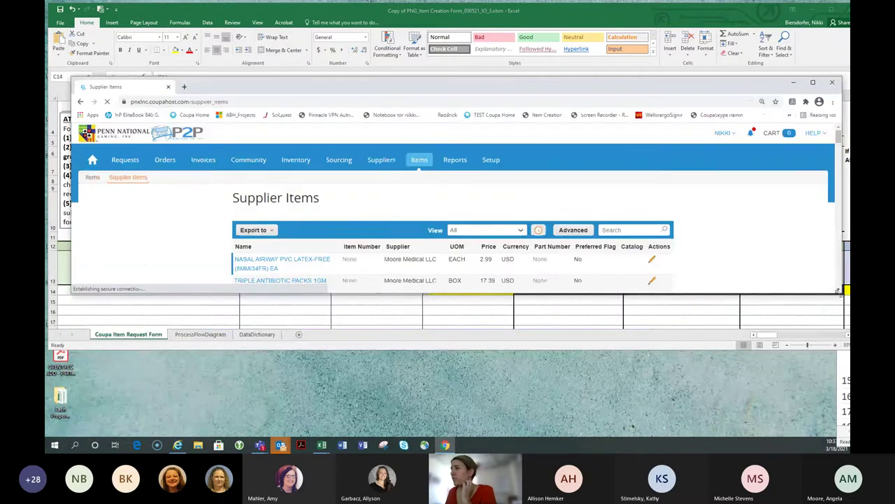
{"action": "left_click_drag", "start_coordinate": [839, 290], "coordinate": [823, 414]}
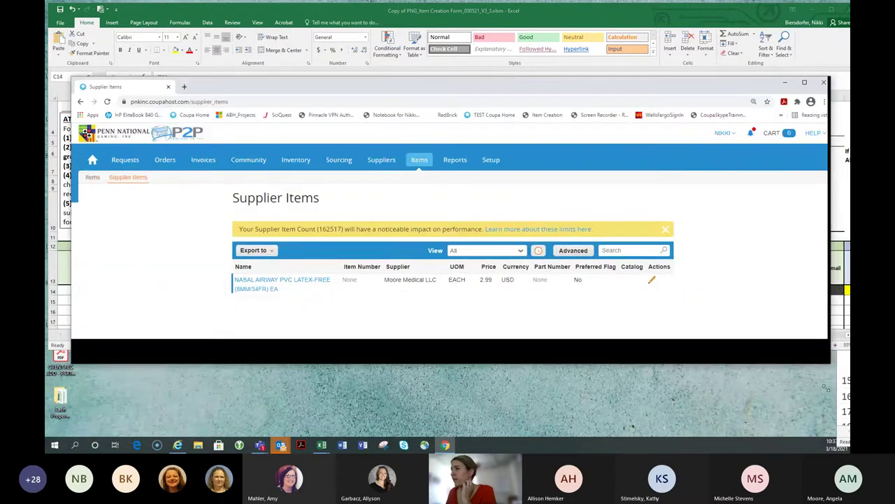
{"action": "left_click", "coordinate": [623, 251]}
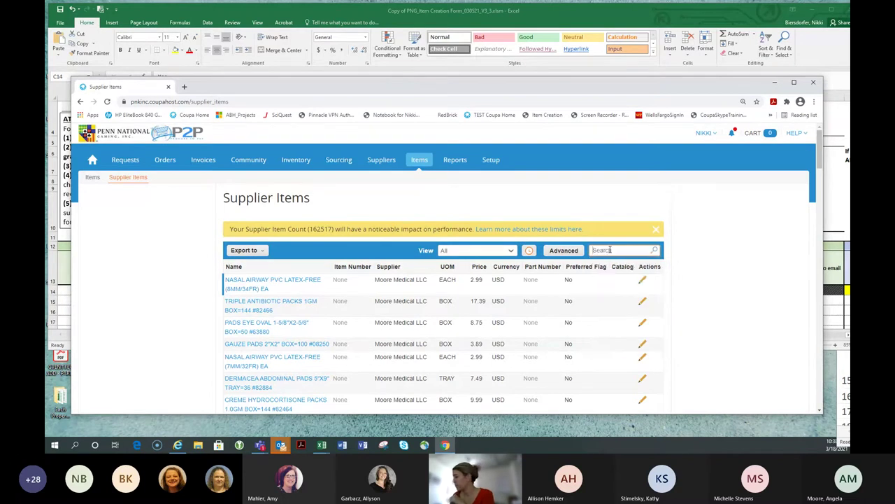
{"action": "type", "text": "644"}
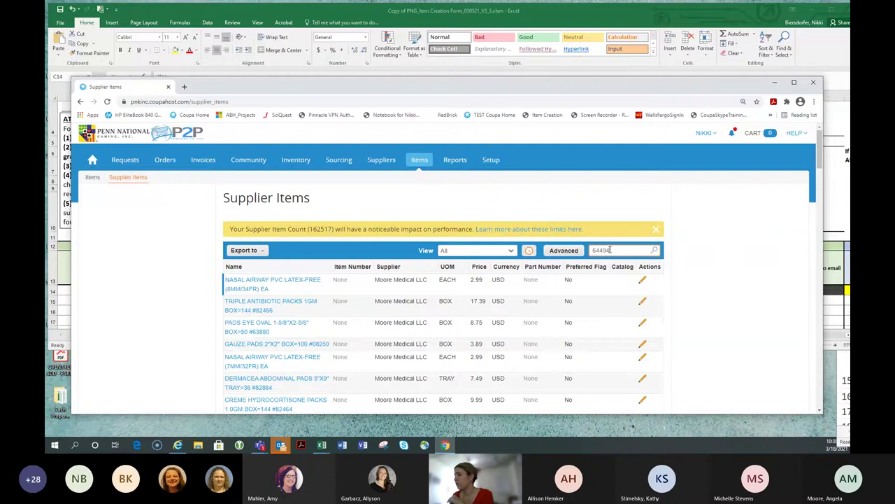
{"action": "type", "text": "94"}
{"action": "key", "text": "Return"}
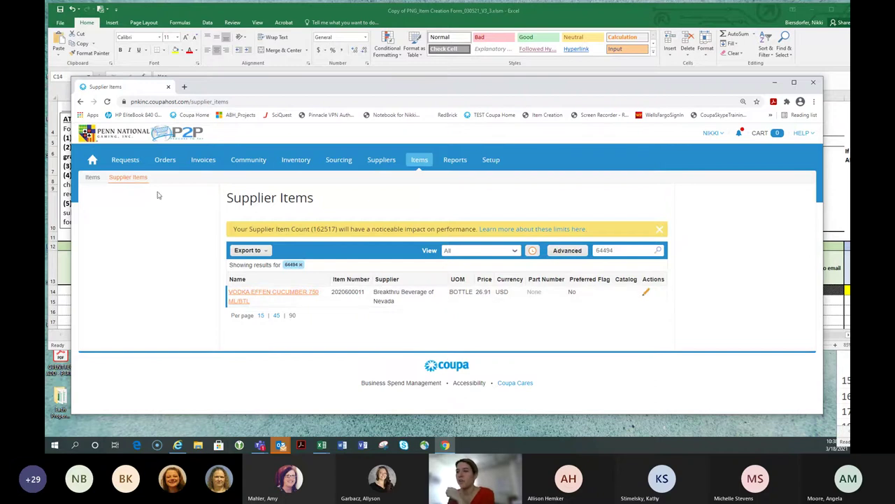
Search the Items catalog for 'yellow red bull', find no results, then clear the search box
{"action": "left_click", "coordinate": [97, 179]}
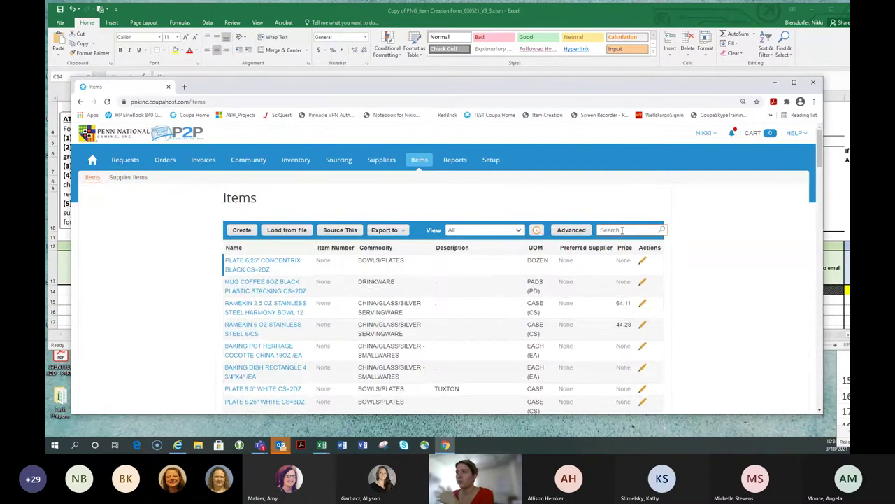
{"action": "left_click", "coordinate": [621, 230]}
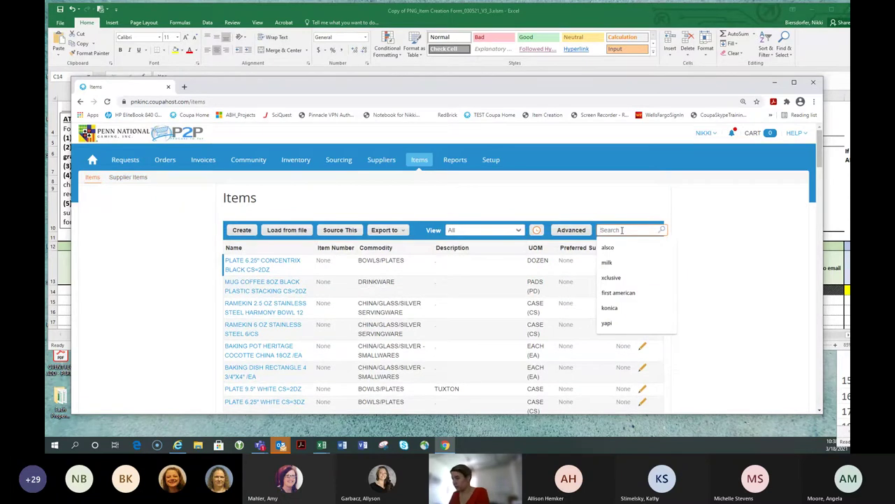
{"action": "type", "text": "yellow red bull"}
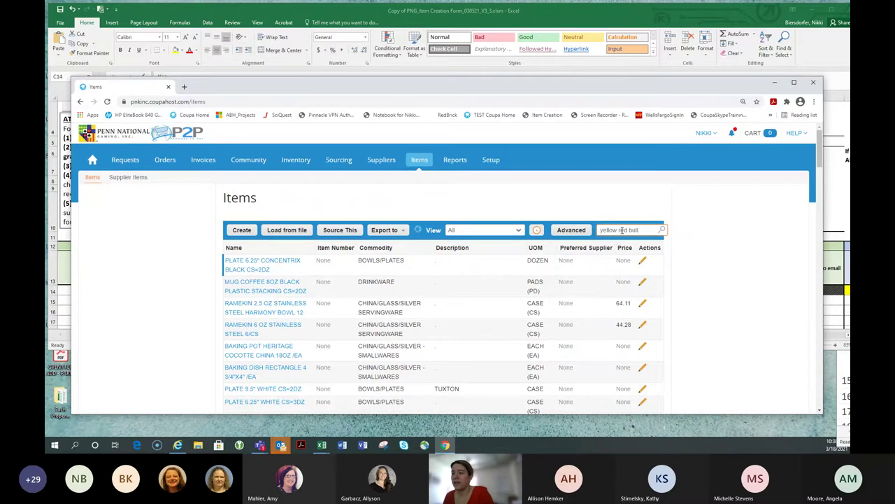
{"action": "key", "text": "Return"}
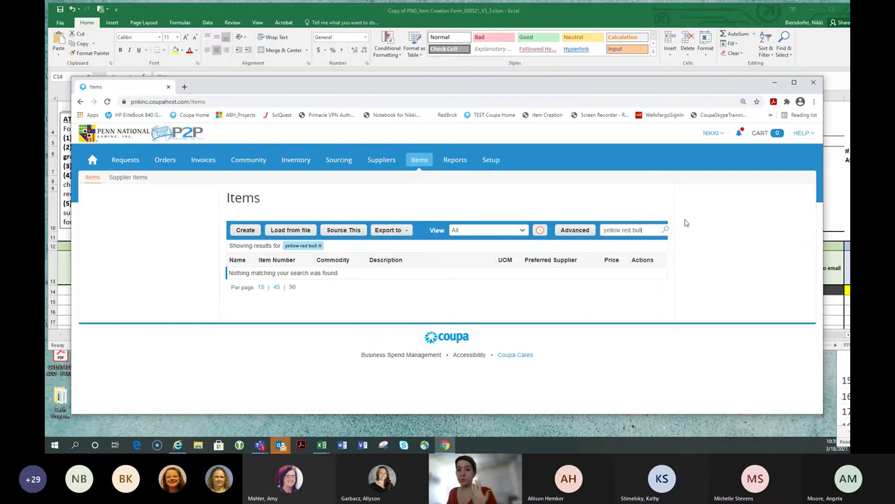
{"action": "triple_click", "coordinate": [666, 229]}
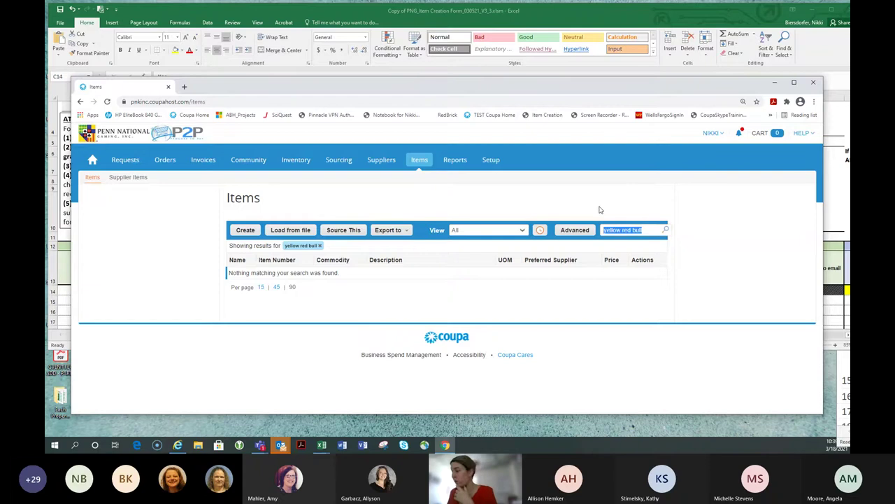
{"action": "key", "text": "BackSpace"}
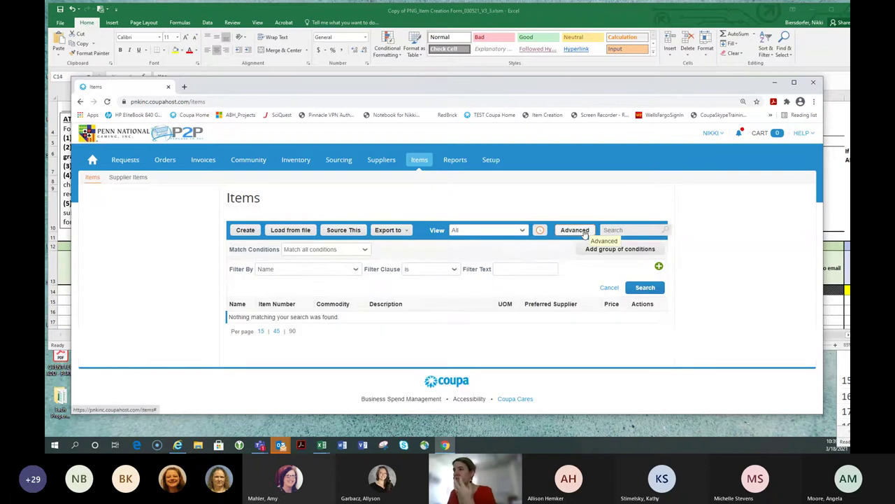
Filter Items by Name contains 'red' and Name contains 'bull', and run the search
{"action": "left_click", "coordinate": [420, 270]}
{"action": "left_click", "coordinate": [419, 291]}
{"action": "left_click", "coordinate": [520, 271]}
{"action": "type", "text": "rec"}
{"action": "left_click", "coordinate": [659, 266]}
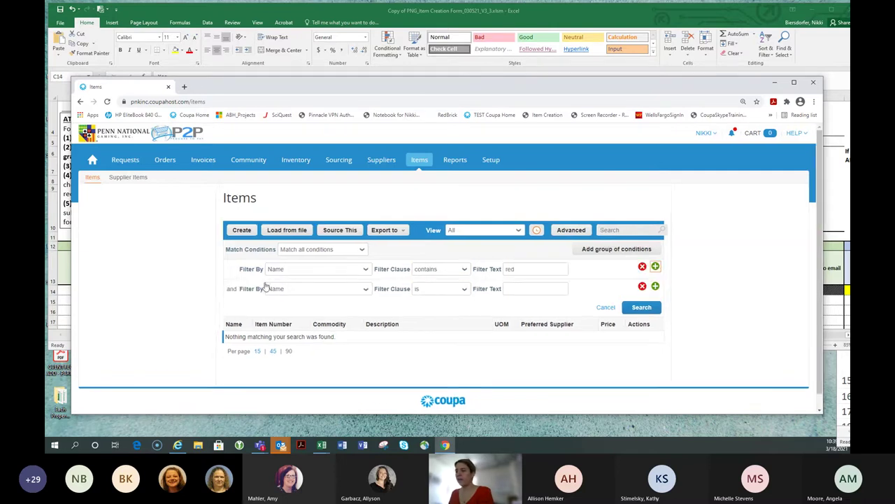
{"action": "left_click", "coordinate": [439, 288]}
{"action": "left_click", "coordinate": [428, 336]}
{"action": "left_click", "coordinate": [528, 289]}
{"action": "type", "text": "bull"}
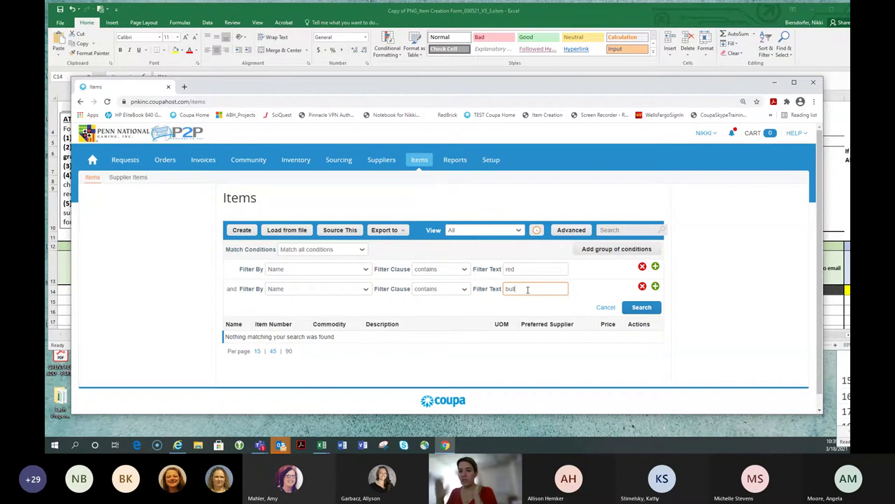
{"action": "left_click", "coordinate": [641, 307]}
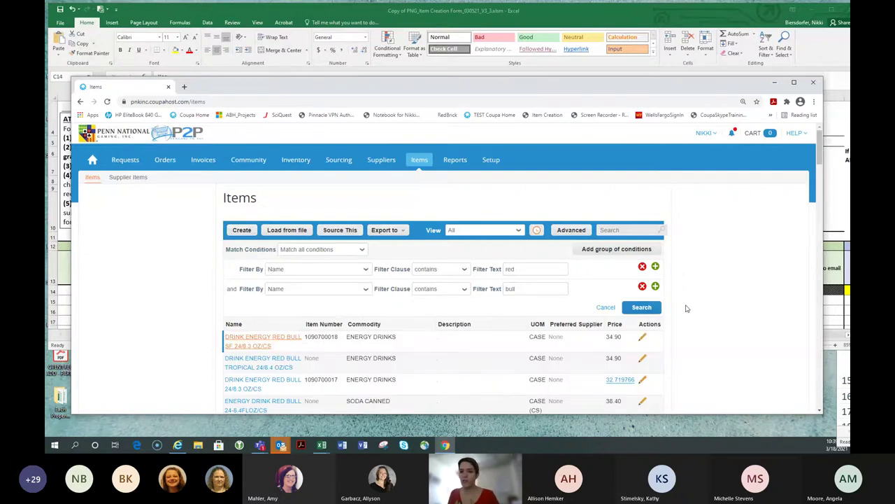
Review the red-and-bull results, then add a third Name contains filter for 'yellow' and search
{"action": "scroll", "coordinate": [81, 258], "scroll_direction": "down", "scroll_amount": 3}
{"action": "scroll", "coordinate": [137, 256], "scroll_direction": "down", "scroll_amount": 2}
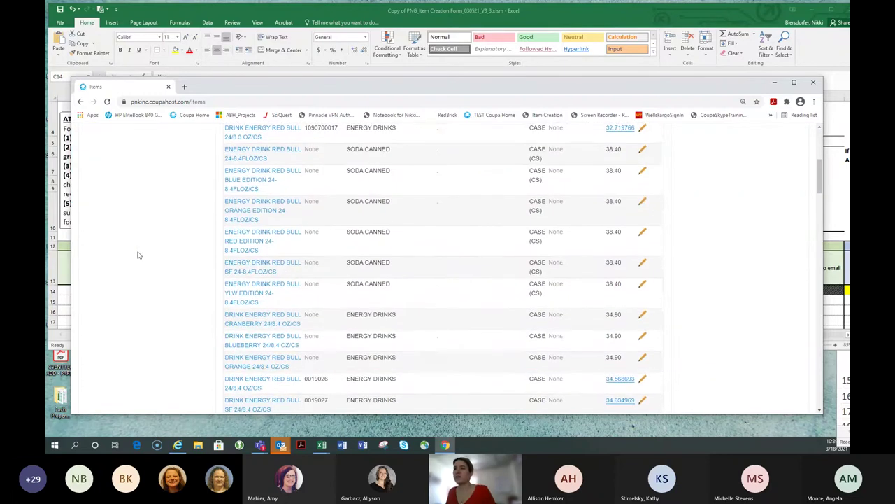
{"action": "scroll", "coordinate": [138, 255], "scroll_direction": "down", "scroll_amount": 2}
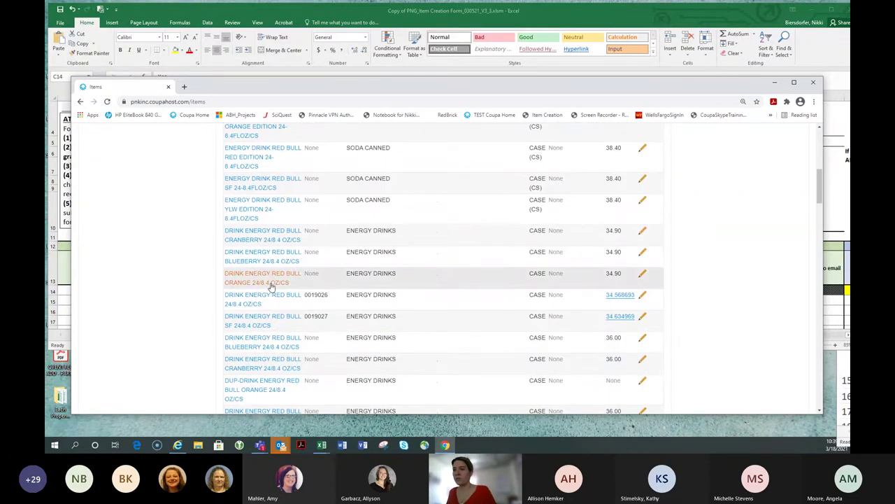
{"action": "scroll", "coordinate": [217, 244], "scroll_direction": "up", "scroll_amount": 1}
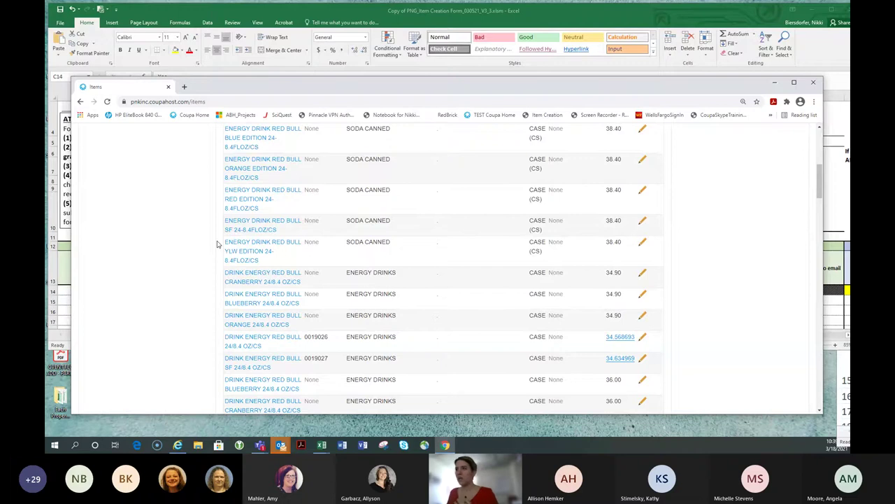
{"action": "scroll", "coordinate": [217, 242], "scroll_direction": "up", "scroll_amount": 1}
{"action": "scroll", "coordinate": [217, 242], "scroll_direction": "down", "scroll_amount": 5}
{"action": "scroll", "coordinate": [217, 243], "scroll_direction": "down", "scroll_amount": 2}
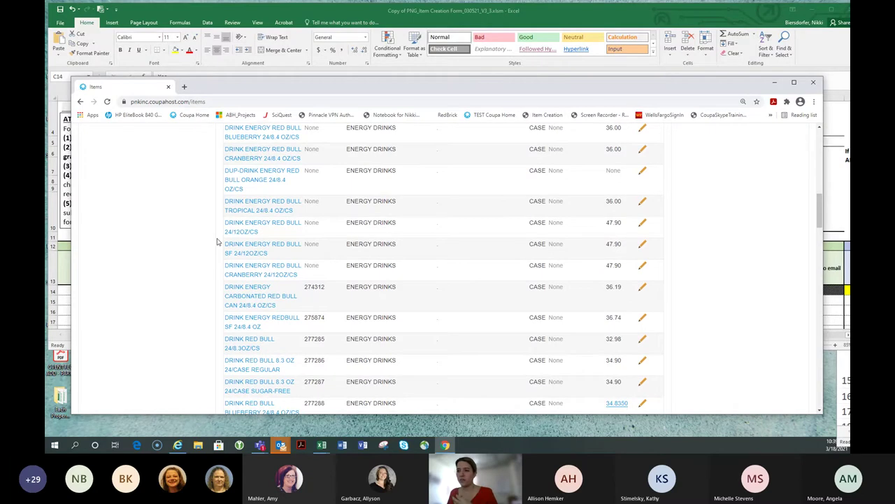
{"action": "scroll", "coordinate": [216, 242], "scroll_direction": "up", "scroll_amount": 10}
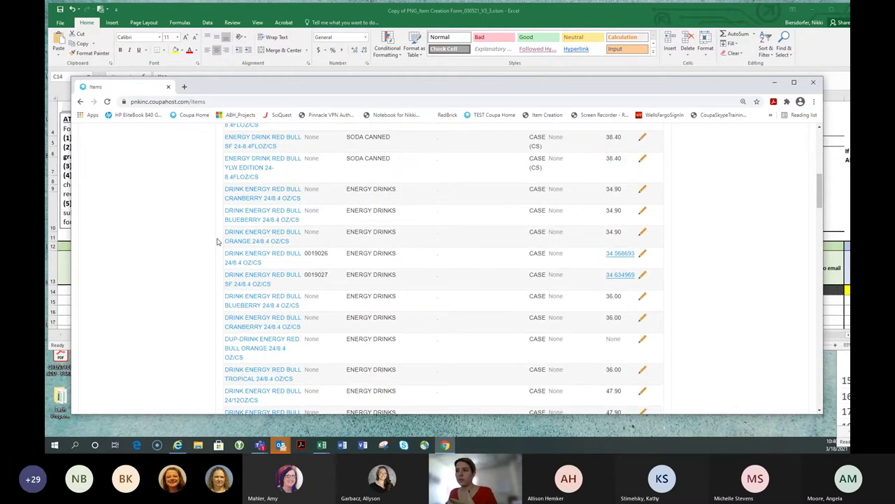
{"action": "left_click", "coordinate": [655, 202]}
{"action": "left_click", "coordinate": [441, 224]}
{"action": "left_click", "coordinate": [428, 243]}
{"action": "left_click", "coordinate": [542, 227]}
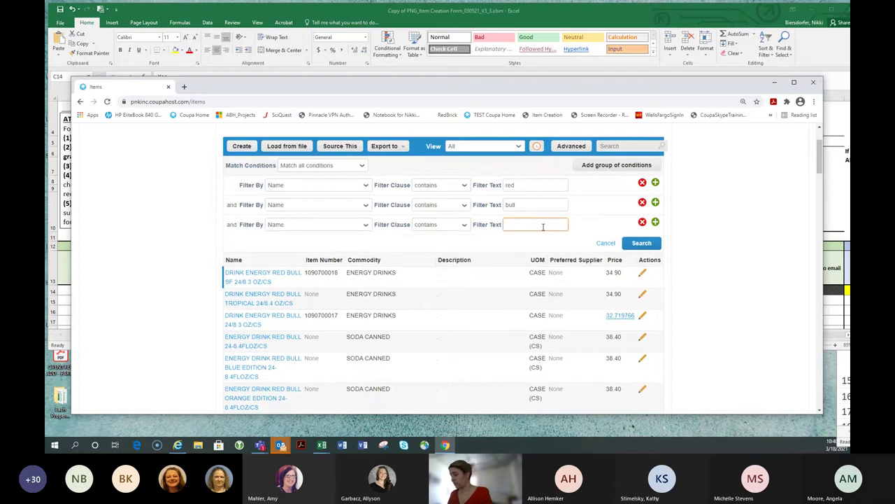
{"action": "type", "text": "yellow"}
{"action": "key", "text": "Return"}
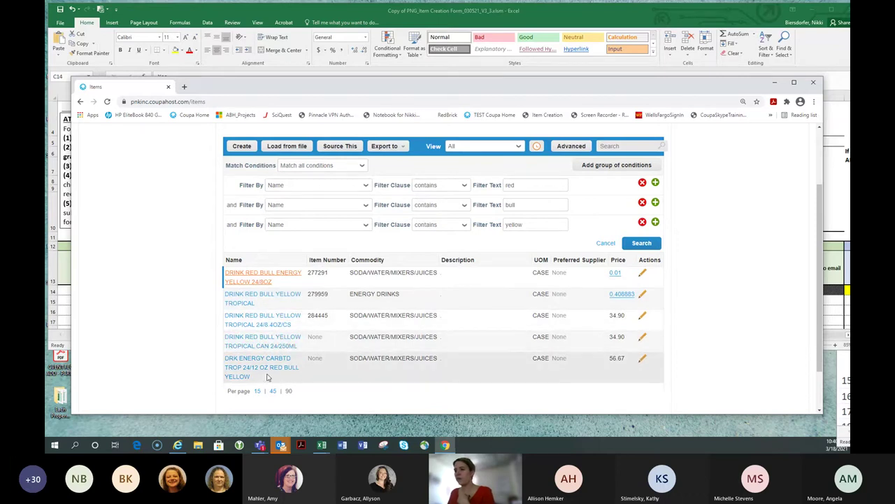
Change the third Name filter to 'special', then to 'edition'
{"action": "left_click_drag", "start_coordinate": [532, 224], "coordinate": [480, 229]}
{"action": "type", "text": "special"}
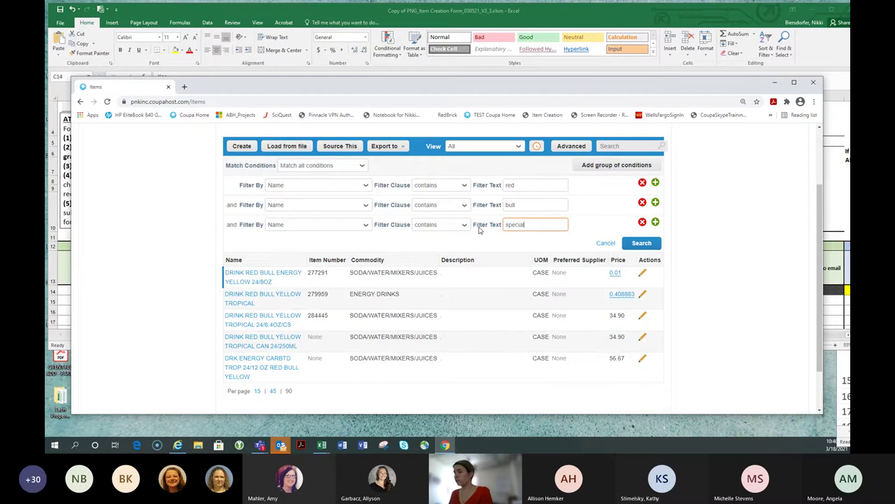
{"action": "left_click", "coordinate": [632, 243]}
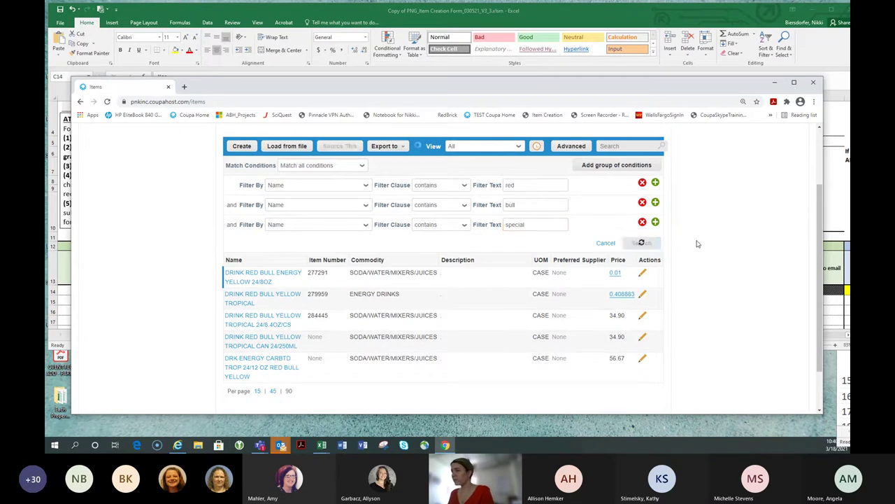
{"action": "double_click", "coordinate": [515, 274]}
{"action": "key", "text": "BackSpace"}
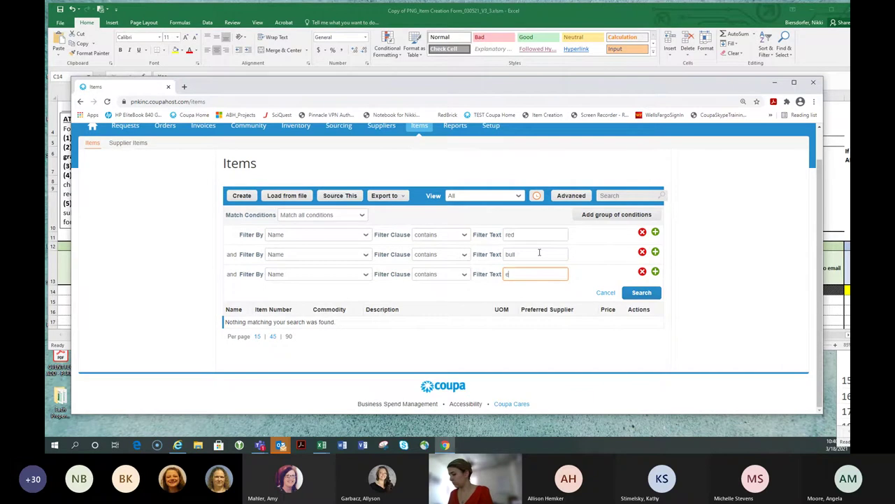
{"action": "type", "text": "edition"}
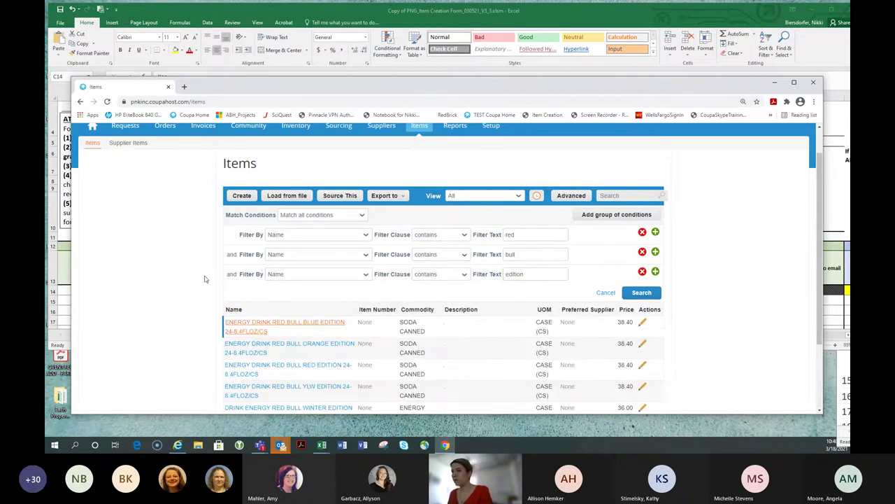
{"action": "scroll", "coordinate": [205, 279], "scroll_direction": "down", "scroll_amount": 2}
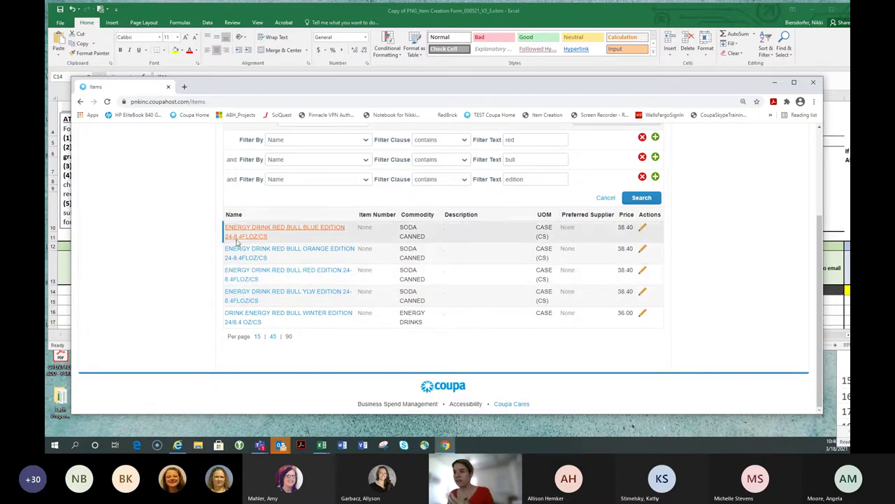
Open ENERGY DRINK RED BULL YLW EDITION 24-8.4FLOZ/CS and review its CASE unit, pack sizes and suppliers
{"action": "left_click", "coordinate": [283, 293]}
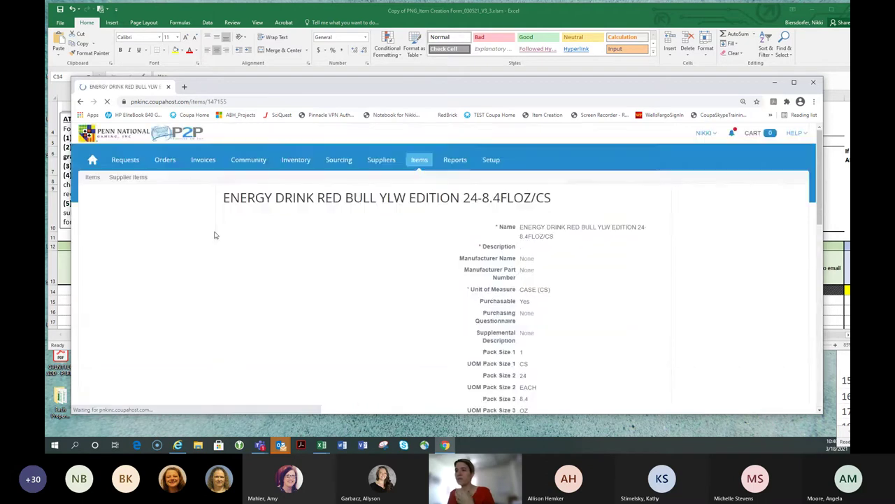
{"action": "scroll", "coordinate": [637, 238], "scroll_direction": "down", "scroll_amount": 3}
{"action": "scroll", "coordinate": [434, 219], "scroll_direction": "up", "scroll_amount": 1}
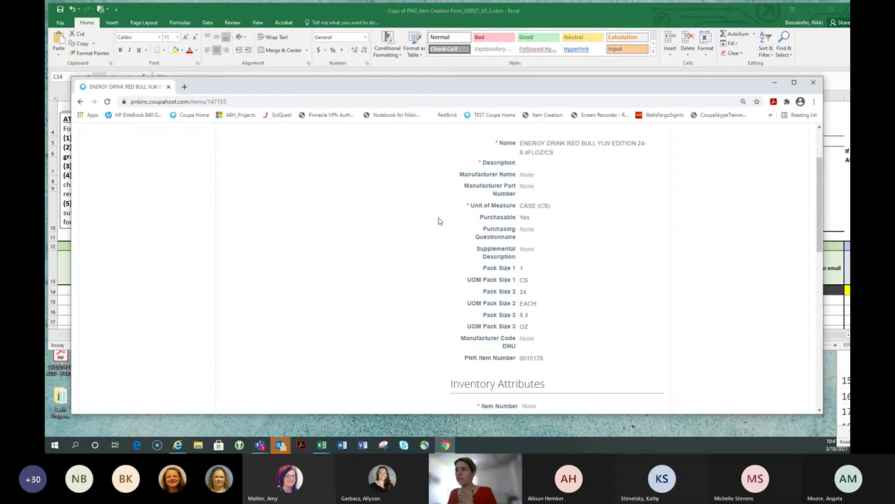
{"action": "scroll", "coordinate": [439, 221], "scroll_direction": "down", "scroll_amount": 10}
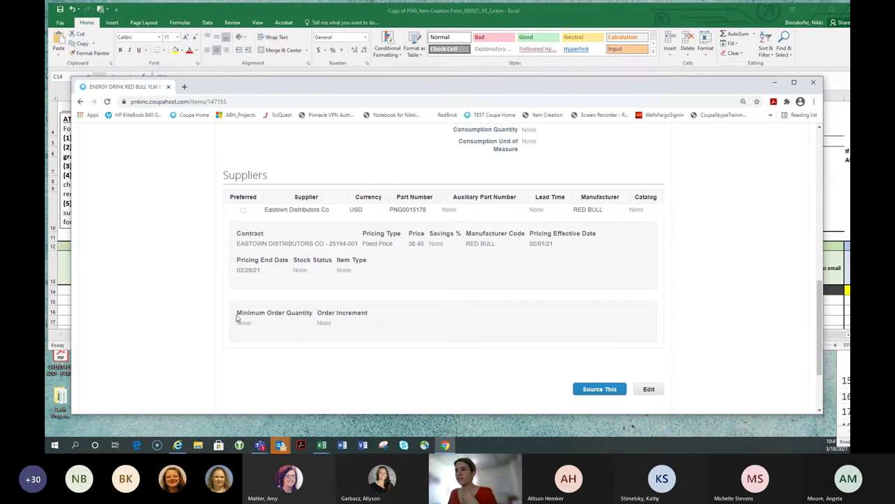
{"action": "scroll", "coordinate": [207, 294], "scroll_direction": "up", "scroll_amount": 4}
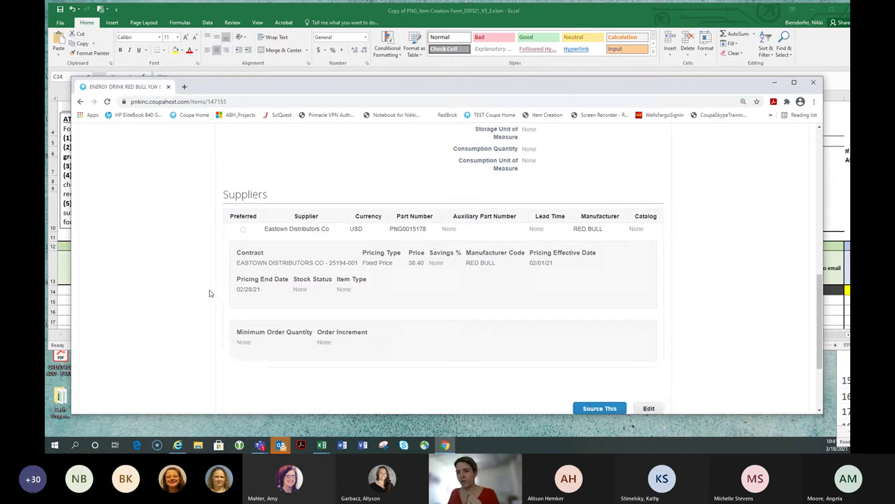
{"action": "scroll", "coordinate": [573, 225], "scroll_direction": "up", "scroll_amount": 2}
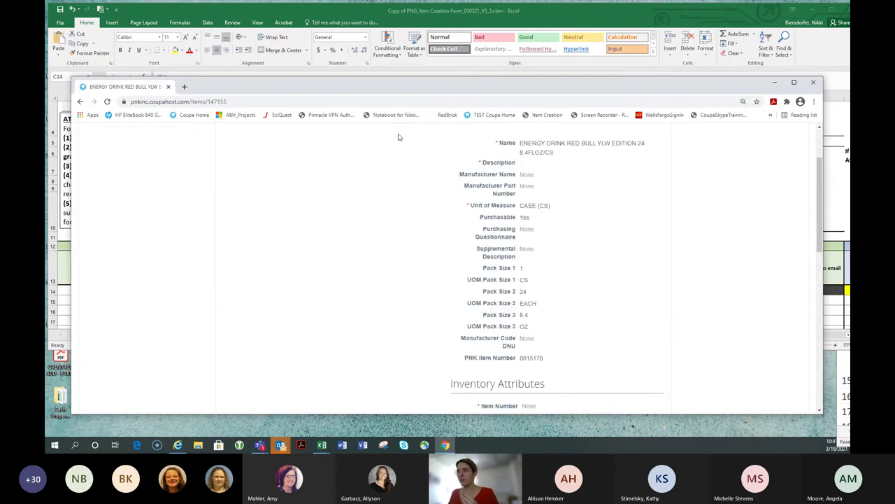
{"action": "left_click_drag", "start_coordinate": [462, 139], "coordinate": [595, 371]}
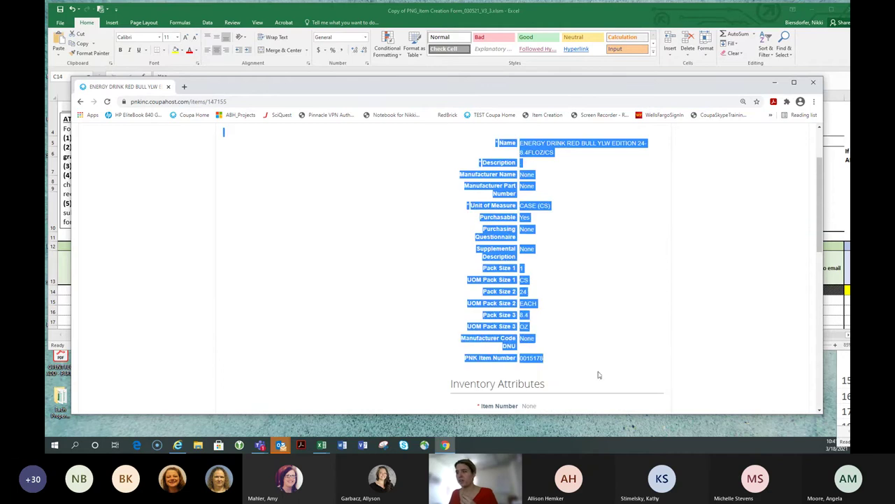
{"action": "left_click", "coordinate": [334, 292]}
{"action": "scroll", "coordinate": [332, 293], "scroll_direction": "down", "scroll_amount": 4}
{"action": "scroll", "coordinate": [333, 292], "scroll_direction": "down", "scroll_amount": 2}
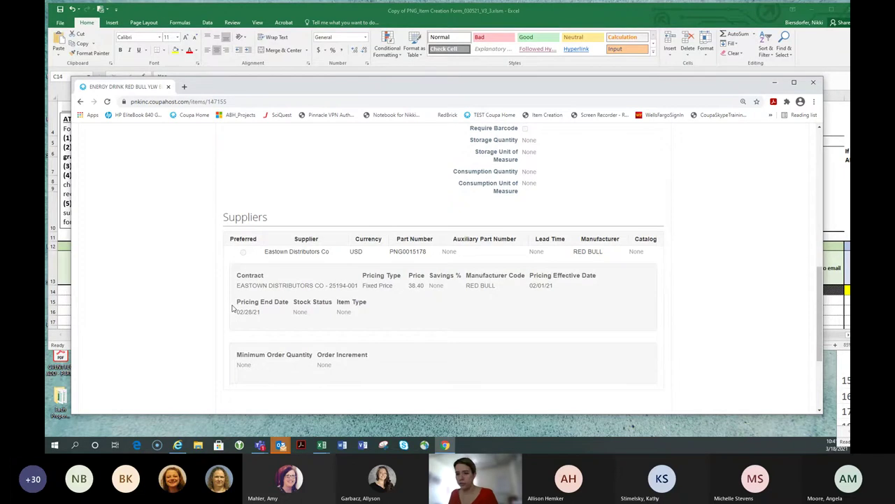
{"action": "scroll", "coordinate": [233, 308], "scroll_direction": "up", "scroll_amount": 8}
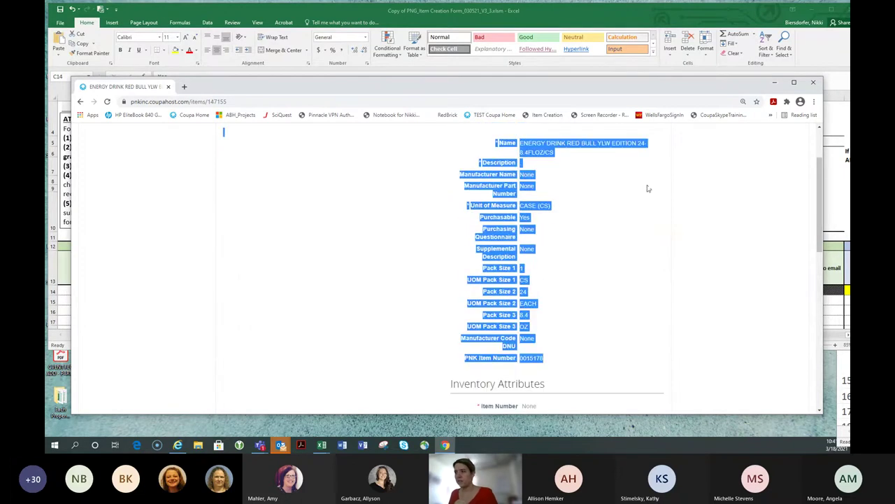
{"action": "scroll", "coordinate": [578, 214], "scroll_direction": "up", "scroll_amount": 3}
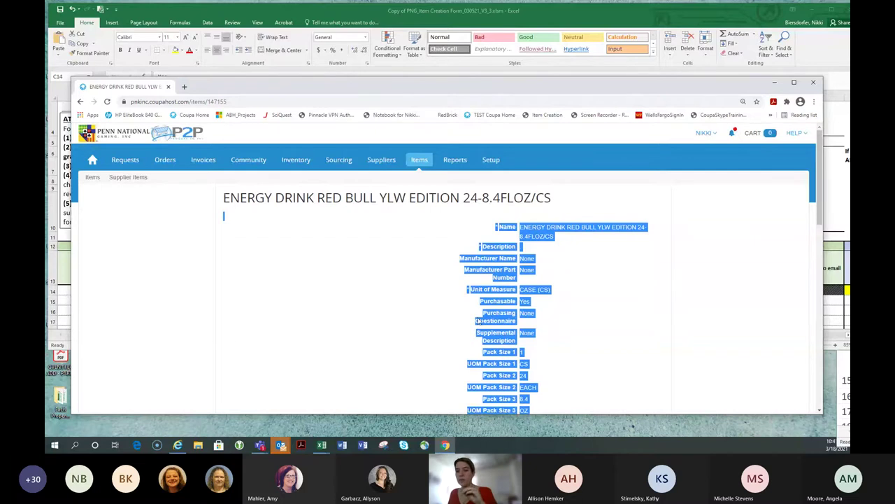
{"action": "scroll", "coordinate": [476, 325], "scroll_direction": "down", "scroll_amount": 1}
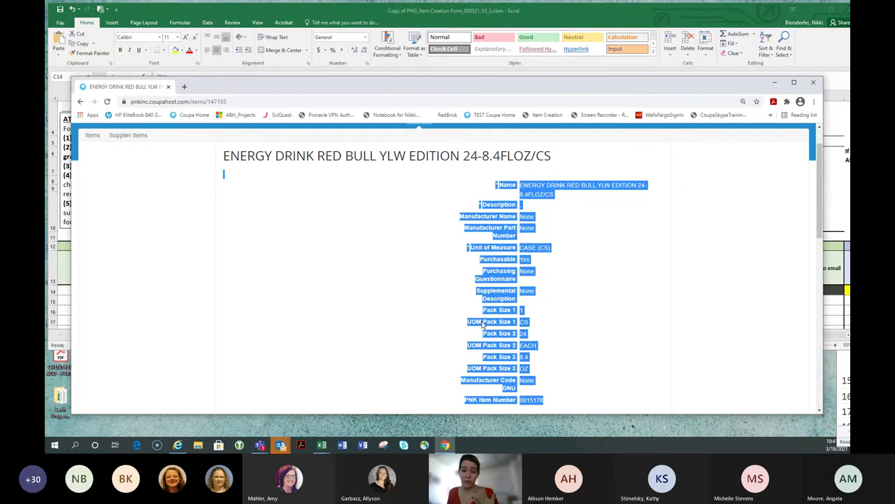
{"action": "left_click", "coordinate": [553, 306]}
{"action": "left_click_drag", "start_coordinate": [479, 185], "coordinate": [581, 308]}
{"action": "left_click", "coordinate": [581, 308]}
{"action": "scroll", "coordinate": [574, 279], "scroll_direction": "down", "scroll_amount": 1}
{"action": "scroll", "coordinate": [558, 263], "scroll_direction": "up", "scroll_amount": 1}
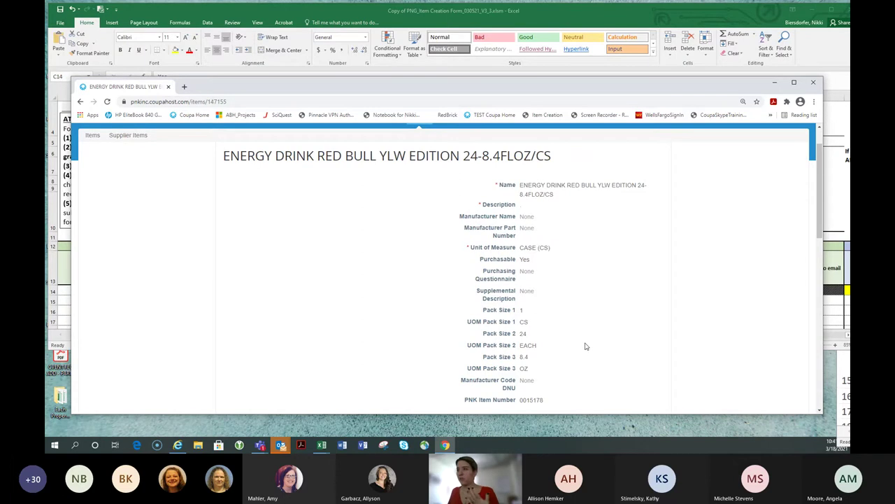
{"action": "left_click_drag", "start_coordinate": [522, 185], "coordinate": [575, 199]}
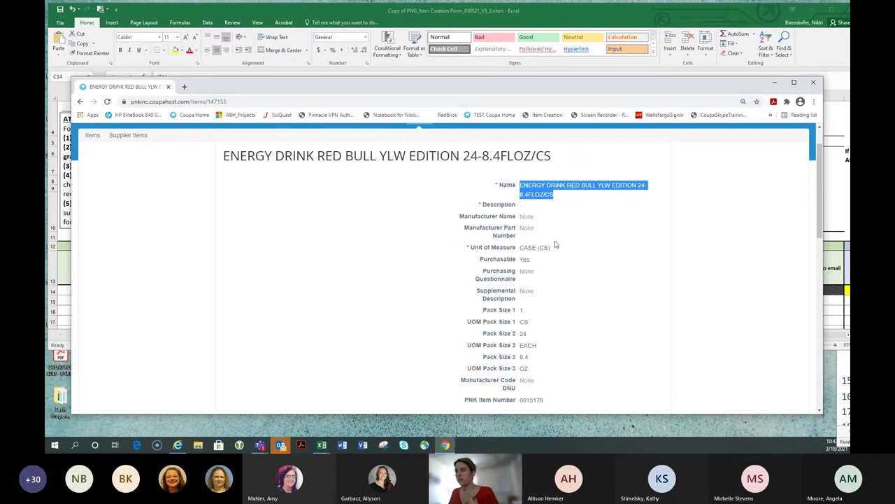
{"action": "left_click_drag", "start_coordinate": [524, 247], "coordinate": [548, 250]}
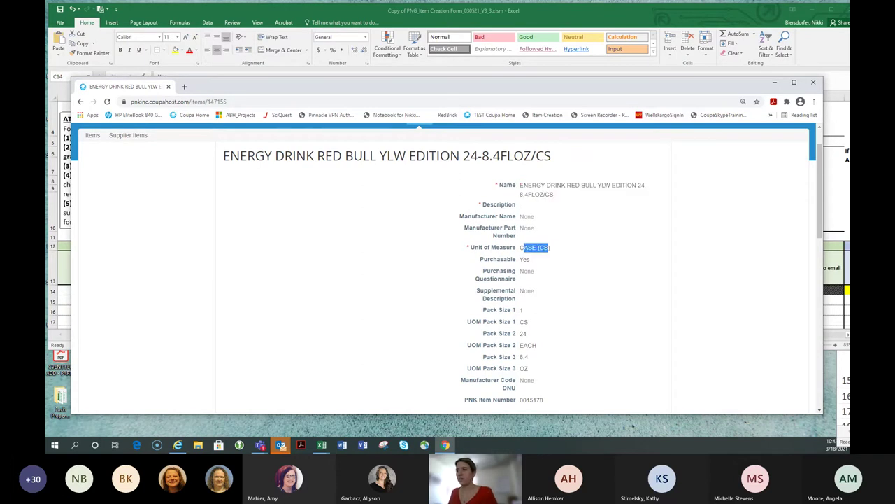
{"action": "left_click_drag", "start_coordinate": [482, 310], "coordinate": [541, 352]}
{"action": "left_click_drag", "start_coordinate": [481, 357], "coordinate": [542, 371]}
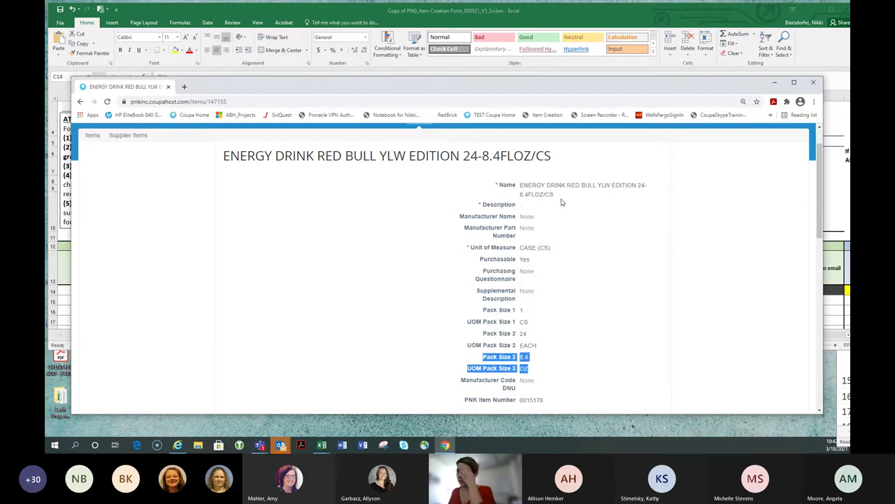
{"action": "scroll", "coordinate": [571, 332], "scroll_direction": "down", "scroll_amount": 1}
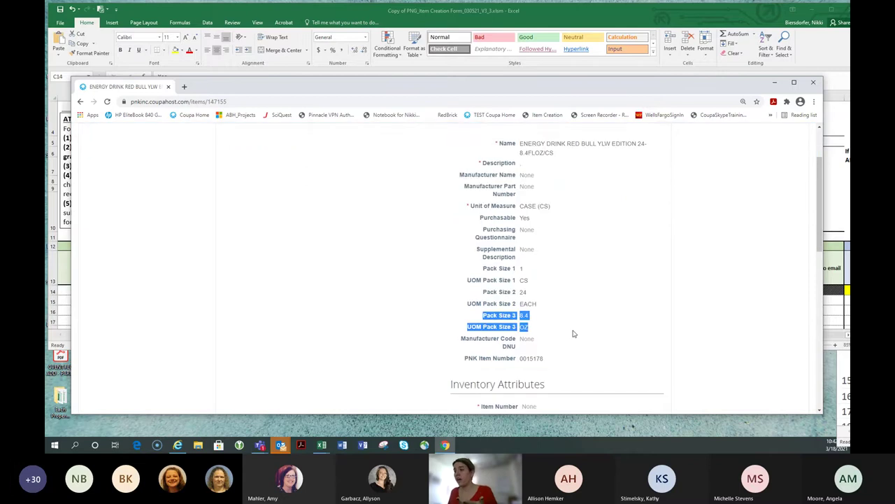
{"action": "scroll", "coordinate": [570, 331], "scroll_direction": "up", "scroll_amount": 1}
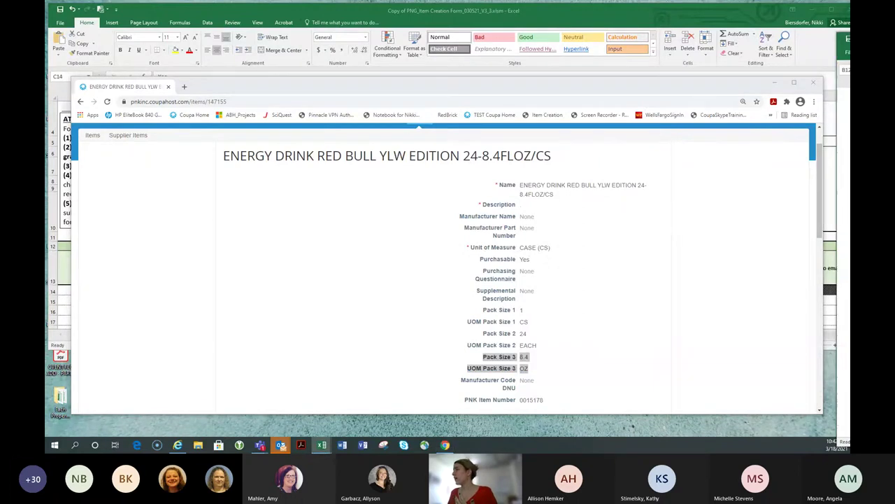
Copy the YLW EDITION item name from Coupa and paste it into cell A14
{"action": "key", "text": "alt+Tab"}
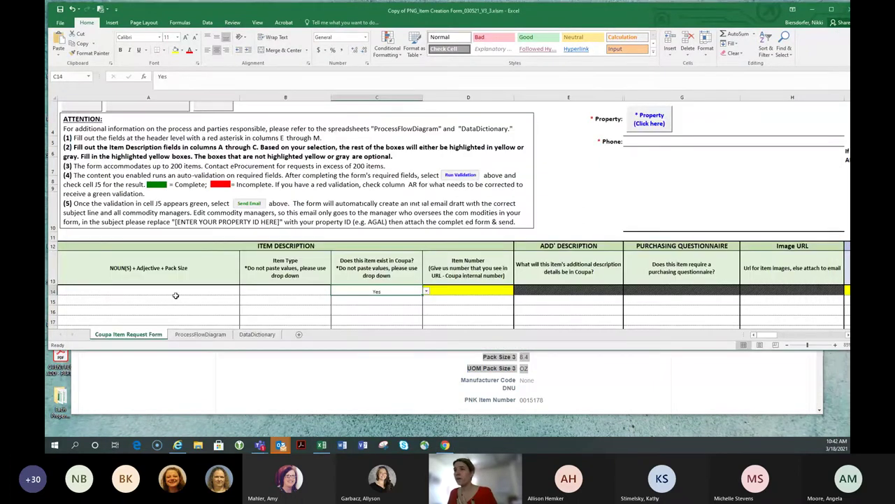
{"action": "left_click", "coordinate": [140, 287]}
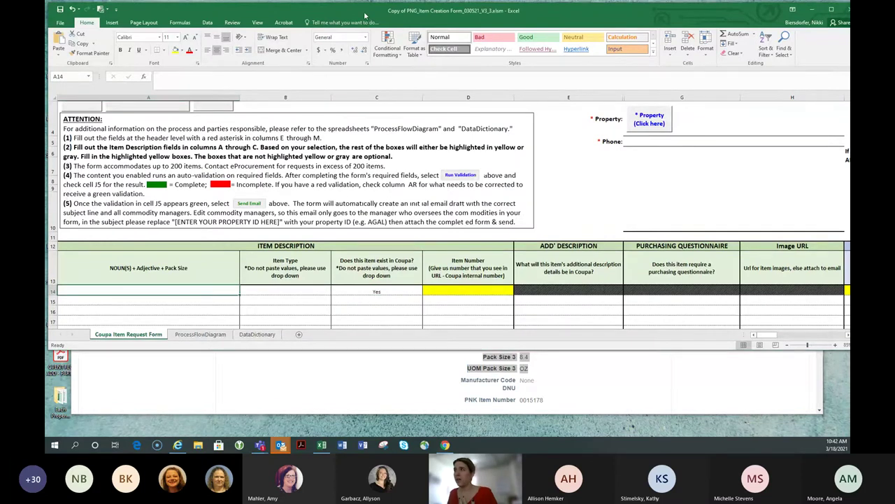
{"action": "left_click_drag", "start_coordinate": [364, 16], "coordinate": [482, 11]}
{"action": "left_click", "coordinate": [126, 219]}
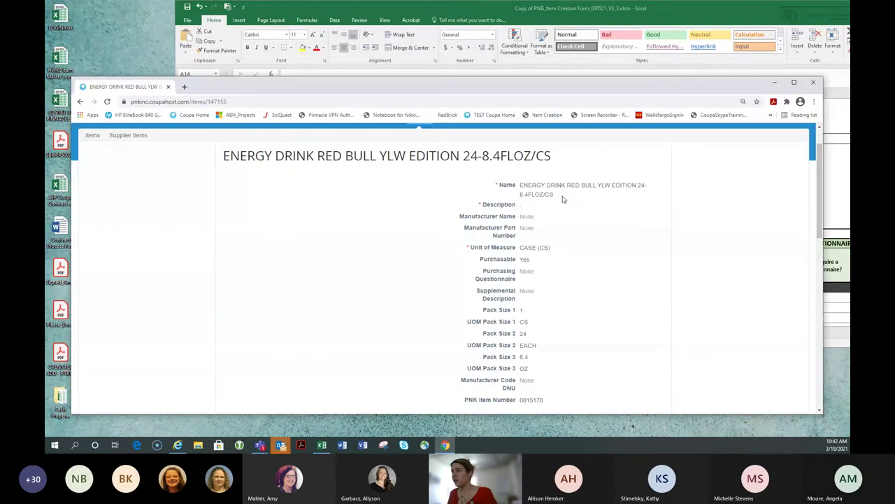
{"action": "left_click_drag", "start_coordinate": [563, 199], "coordinate": [521, 185]}
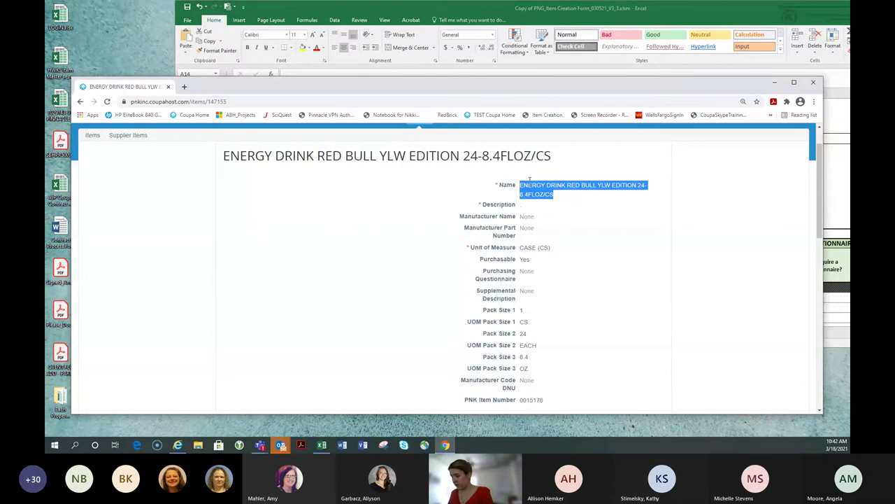
{"action": "key", "text": "ctrl+c"}
{"action": "key", "text": "alt+Tab"}
{"action": "key", "text": "ctrl+v"}
{"action": "key", "text": "Tab"}
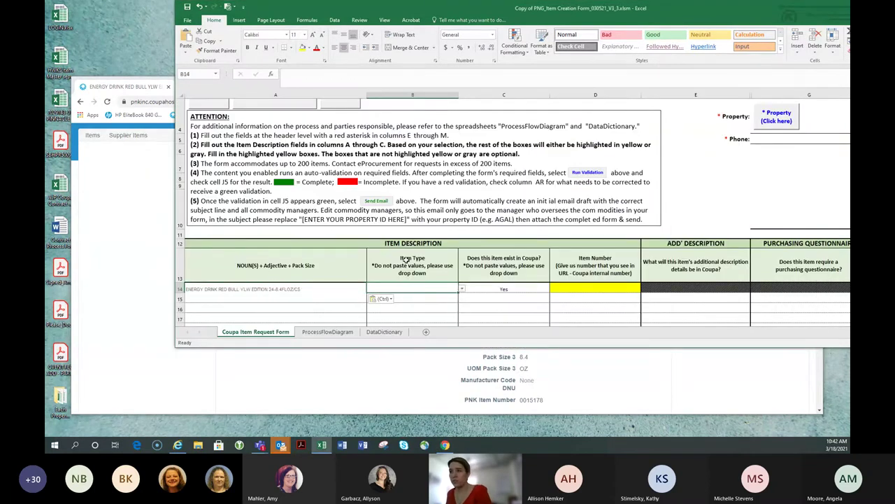
Set B14's item type to F&B, Non-Inventory, Non-Catch Weight
{"action": "left_click", "coordinate": [461, 289]}
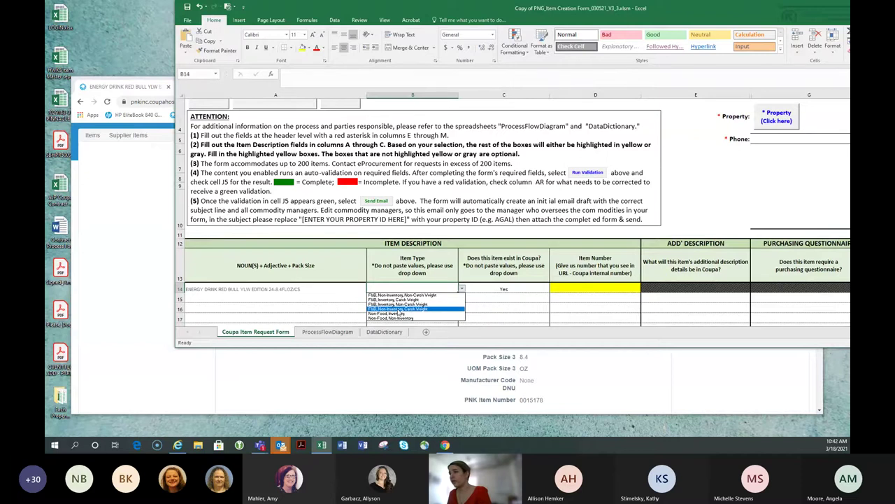
{"action": "left_click", "coordinate": [401, 294]}
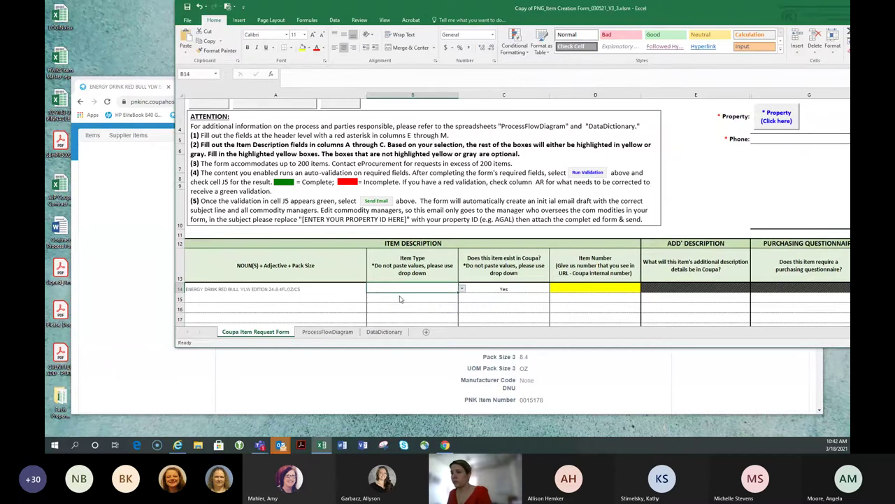
{"action": "left_click", "coordinate": [602, 287]}
{"action": "double_click", "coordinate": [602, 287]}
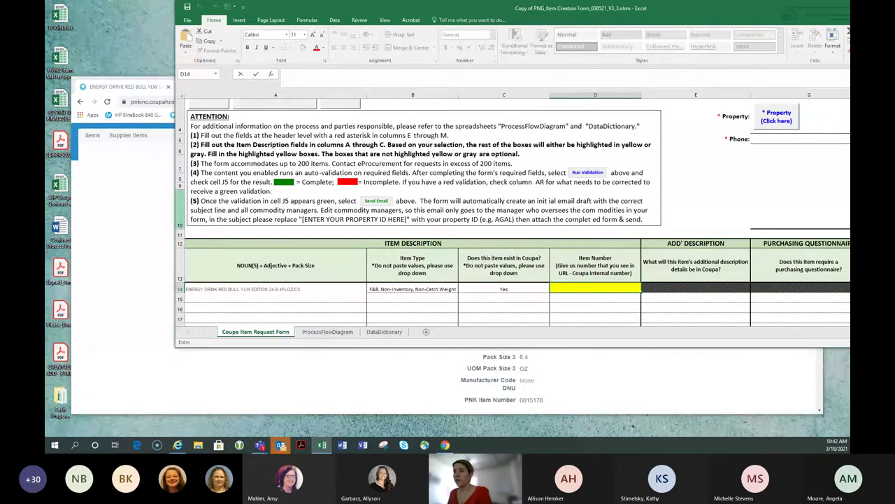
{"action": "left_click", "coordinate": [146, 196]}
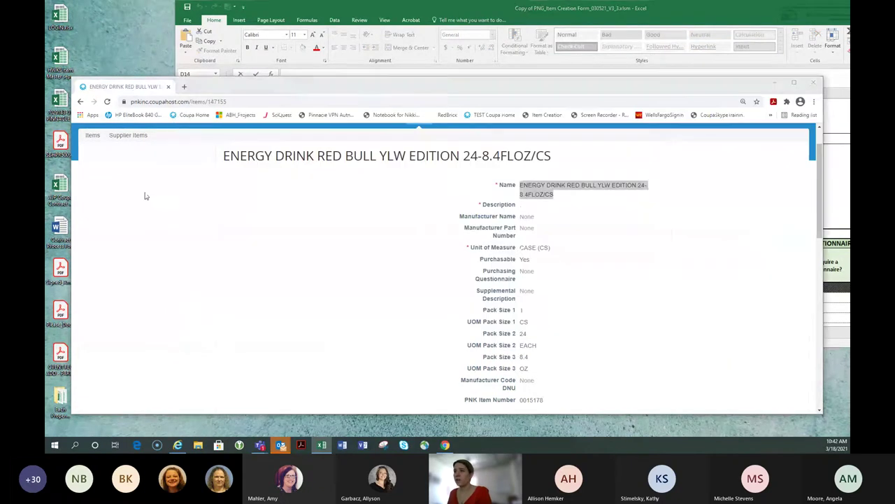
Select the item ID 147155 at the end of the Red Bull item page's URL
{"action": "double_click", "coordinate": [211, 102]}
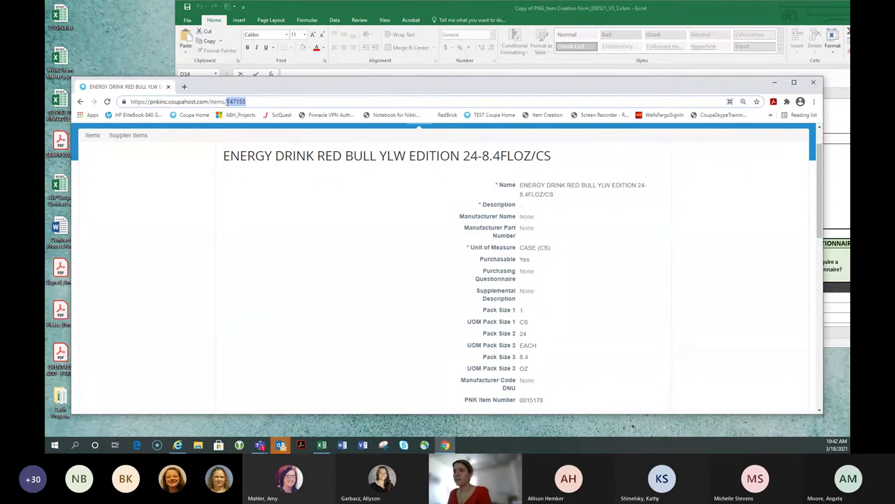
{"action": "left_click", "coordinate": [228, 103]}
{"action": "left_click_drag", "start_coordinate": [228, 101], "coordinate": [257, 101]}
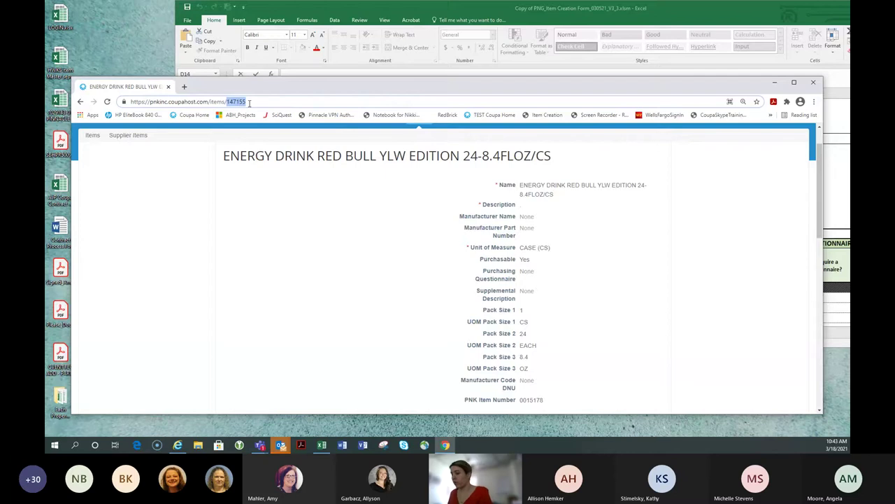
Paste 147155 into D14, then move along row 14 to the manufacturer Name and Product Code cells
{"action": "left_click", "coordinate": [374, 14]}
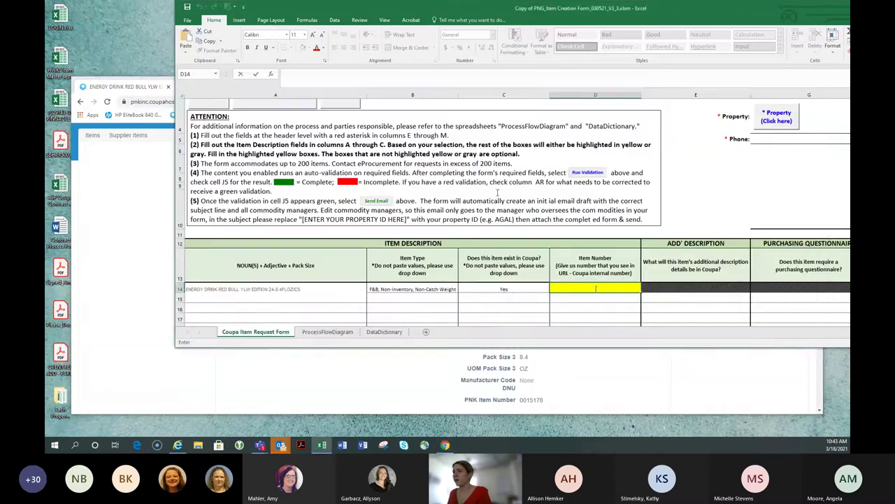
{"action": "key", "text": "ctrl+v"}
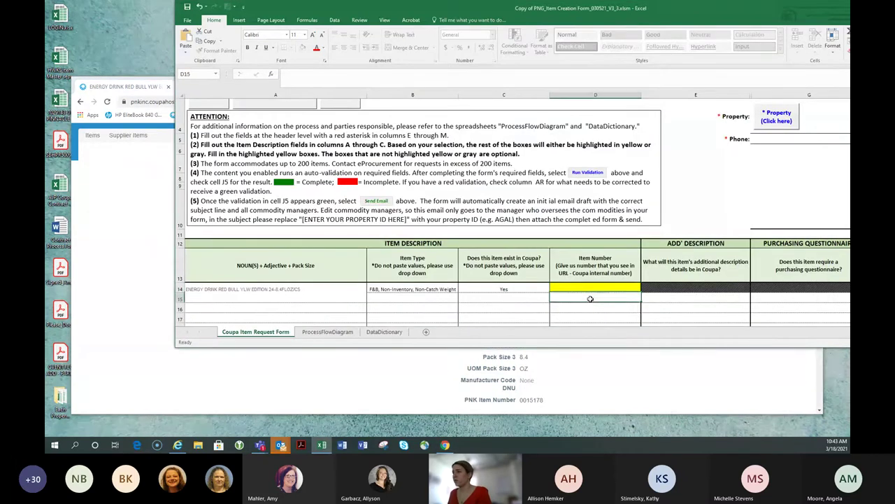
{"action": "key", "text": "ctrl+Return"}
{"action": "key", "text": "Tab"}
{"action": "key", "text": "Tab"}
{"action": "key", "text": "Tab"}
{"action": "key", "text": "Tab"}
{"action": "key", "text": "Tab"}
{"action": "key", "text": "Tab"}
{"action": "key", "text": "Tab"}
{"action": "key", "text": "Tab"}
{"action": "key", "text": "Tab"}
{"action": "key", "text": "Tab"}
{"action": "key", "text": "Tab"}
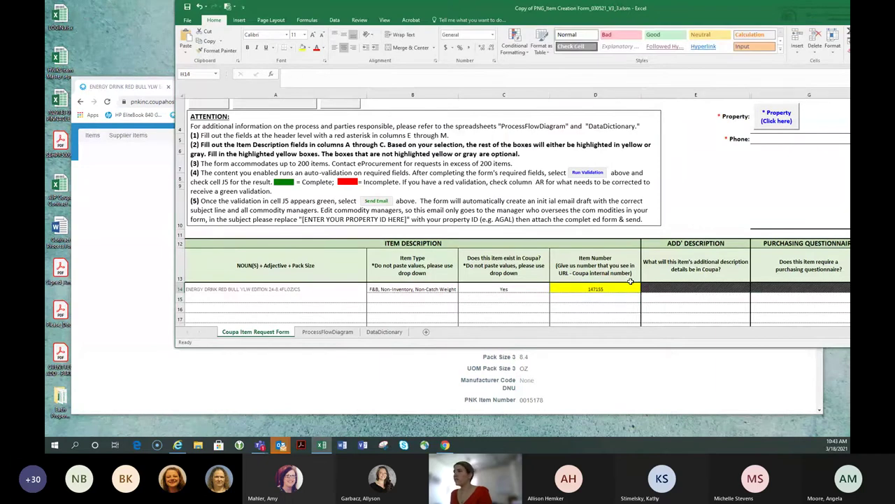
{"action": "key", "text": "shift+Tab"}
{"action": "key", "text": "shift+Tab"}
{"action": "key", "text": "shift+Tab"}
{"action": "key", "text": "shift+Tab"}
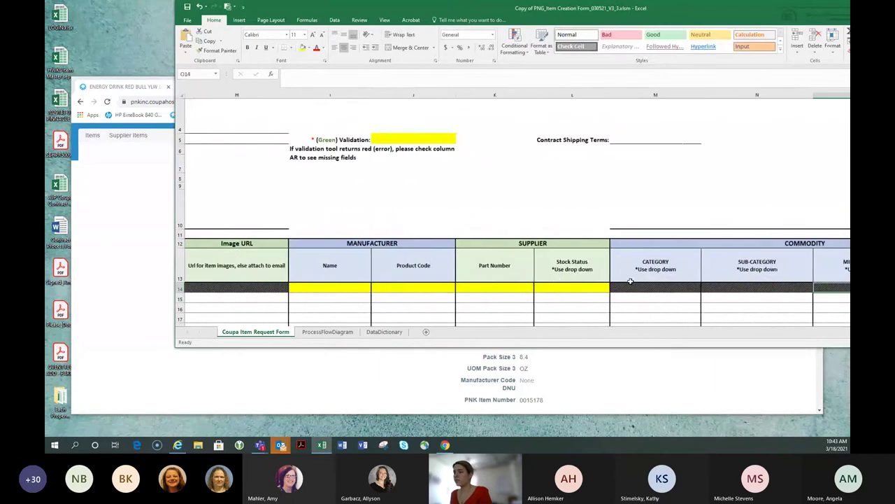
{"action": "key", "text": "shift+Tab"}
{"action": "key", "text": "shift+Tab"}
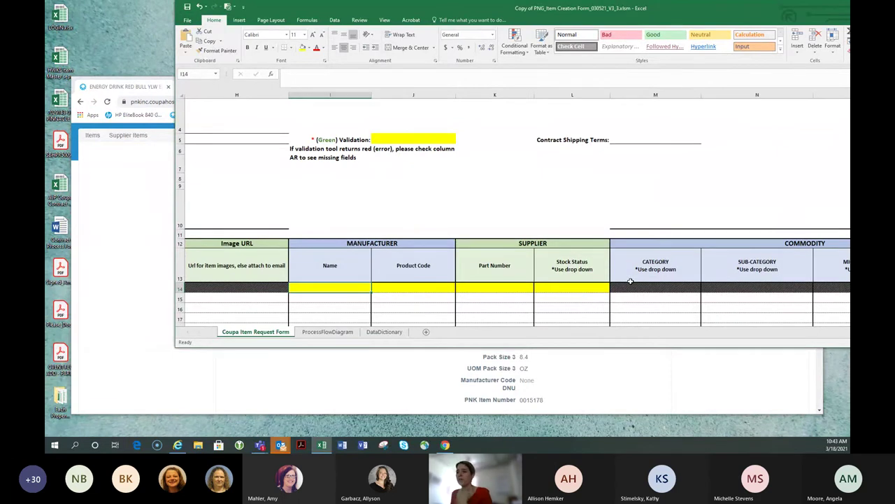
{"action": "key", "text": "Tab"}
{"action": "key", "text": "Tab"}
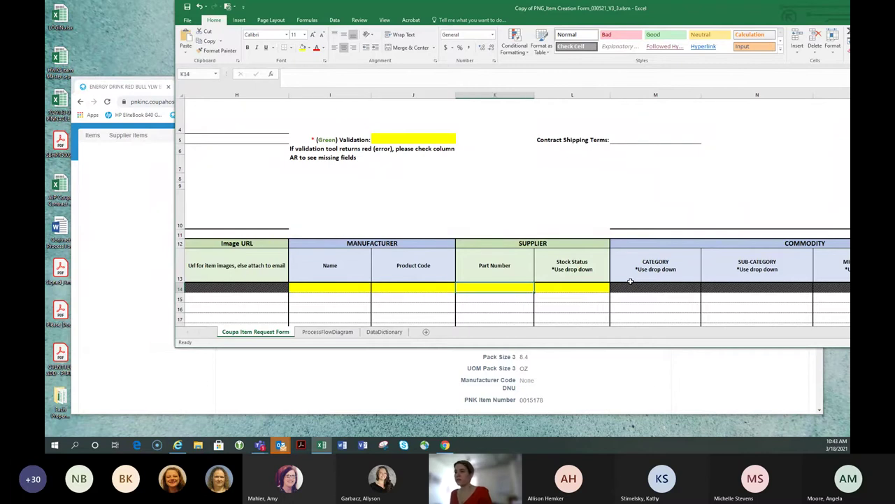
{"action": "key", "text": "Tab"}
{"action": "key", "text": "Tab"}
{"action": "key", "text": "Tab"}
{"action": "key", "text": "Tab"}
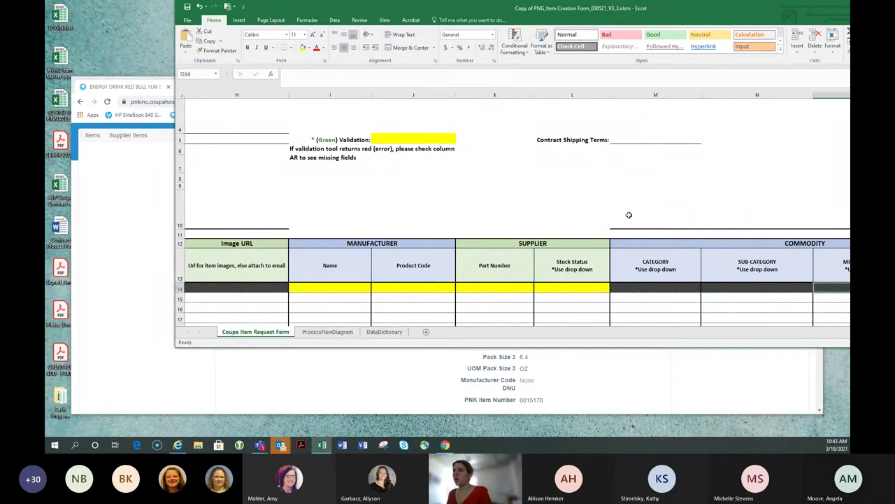
{"action": "left_click_drag", "start_coordinate": [424, 288], "coordinate": [340, 292]}
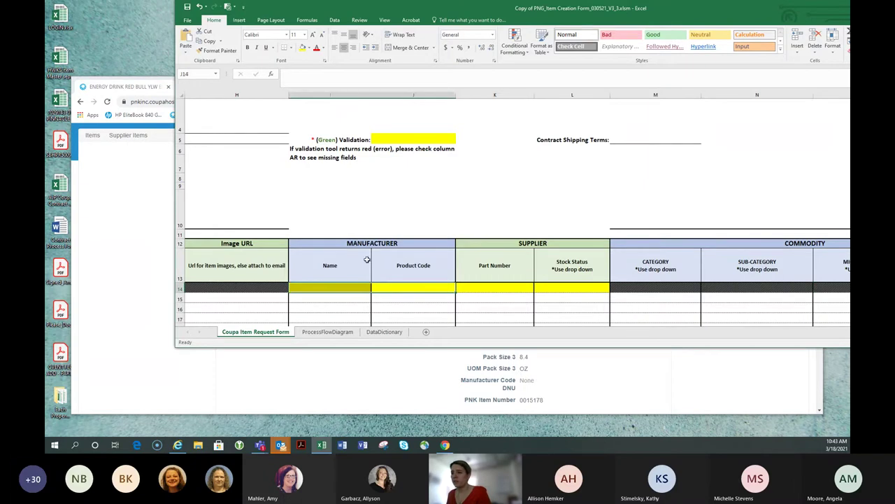
Bring the Red Bull YLW EDITION item page forward and select its attributes from Description to PNK Item Number
{"action": "left_click", "coordinate": [128, 181]}
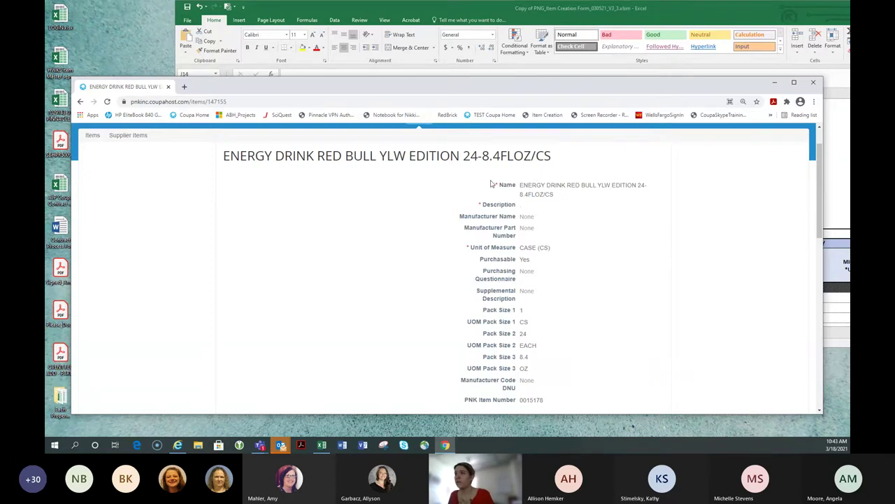
{"action": "scroll", "coordinate": [485, 201], "scroll_direction": "down", "scroll_amount": 1}
{"action": "left_click_drag", "start_coordinate": [483, 163], "coordinate": [591, 362]}
{"action": "scroll", "coordinate": [550, 265], "scroll_direction": "up", "scroll_amount": 1}
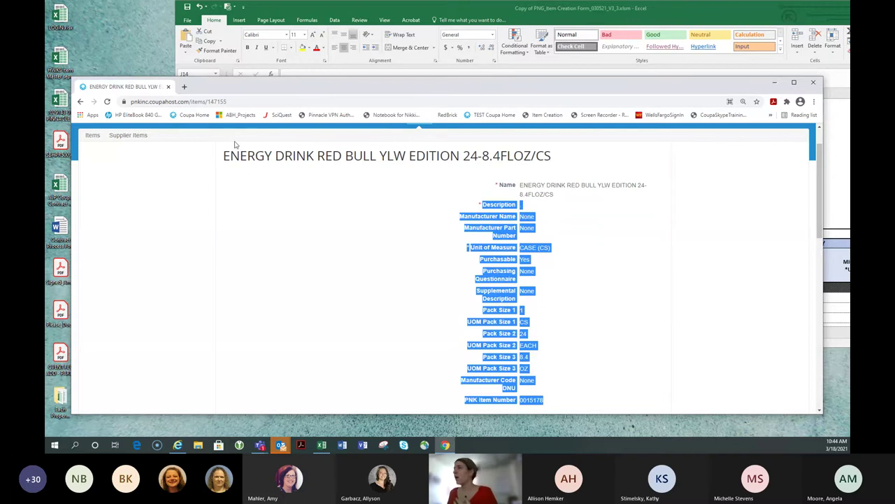
{"action": "left_click_drag", "start_coordinate": [630, 15], "coordinate": [564, 20]}
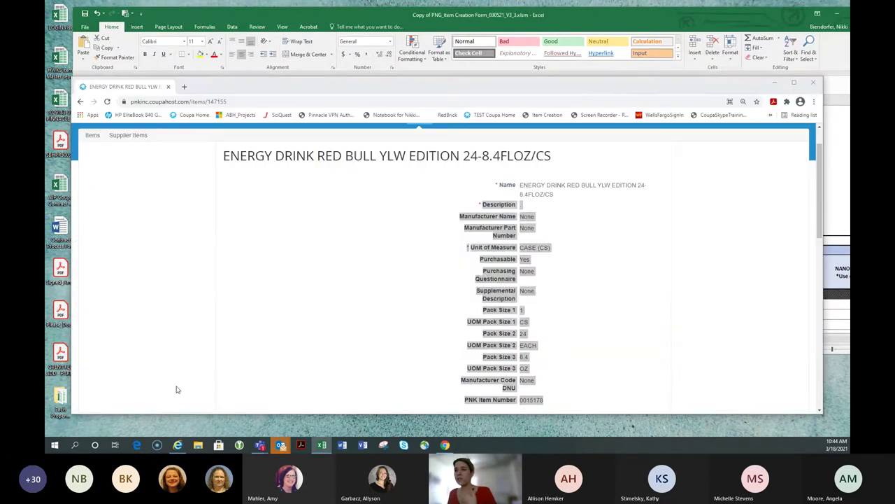
Return Coupa to the filtered Red Bull Items search results
{"action": "left_click", "coordinate": [178, 388]}
{"action": "left_click", "coordinate": [90, 135]}
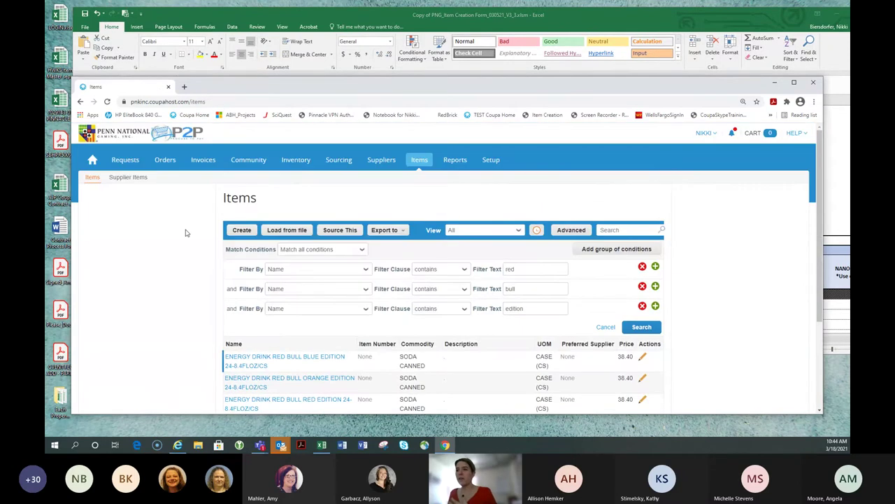
{"action": "scroll", "coordinate": [186, 233], "scroll_direction": "down", "scroll_amount": 2}
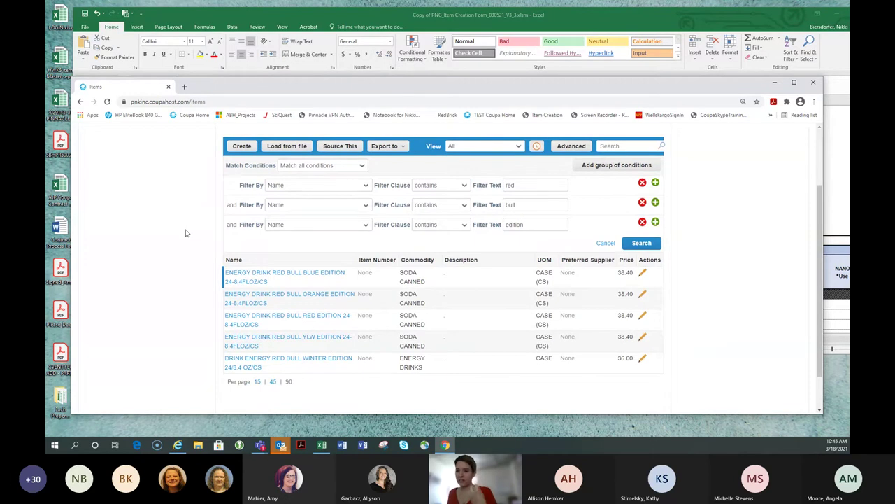
In Excel, answer No in C14 for whether the row 14 item exists in Coupa
{"action": "left_click", "coordinate": [347, 25]}
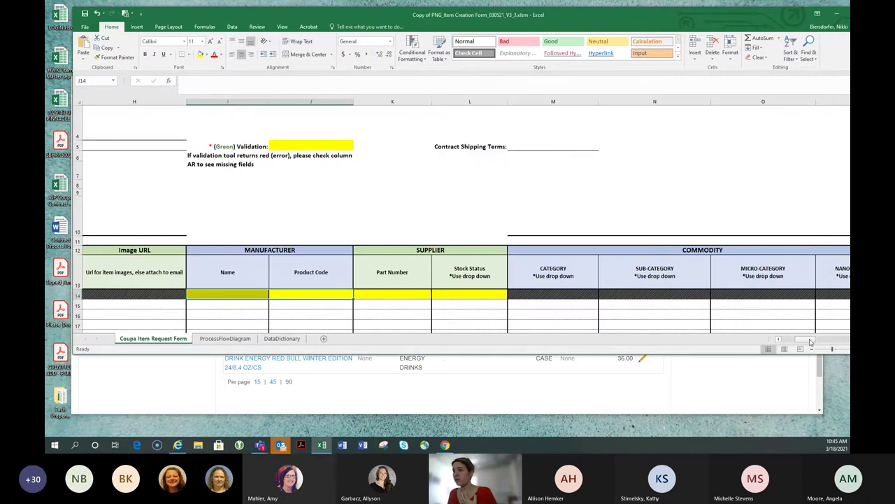
{"action": "left_click_drag", "start_coordinate": [804, 339], "coordinate": [764, 340]}
{"action": "left_click", "coordinate": [387, 296]}
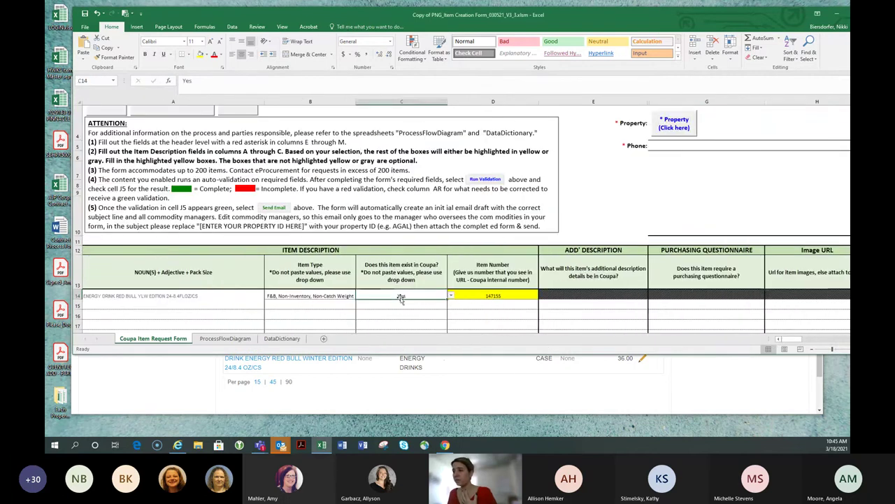
{"action": "left_click", "coordinate": [451, 295]}
{"action": "left_click", "coordinate": [438, 306]}
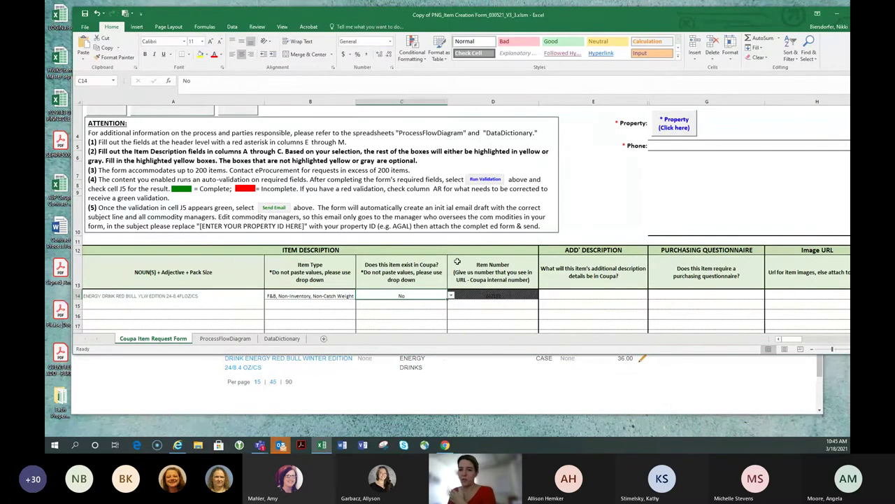
{"action": "left_click", "coordinate": [164, 386]}
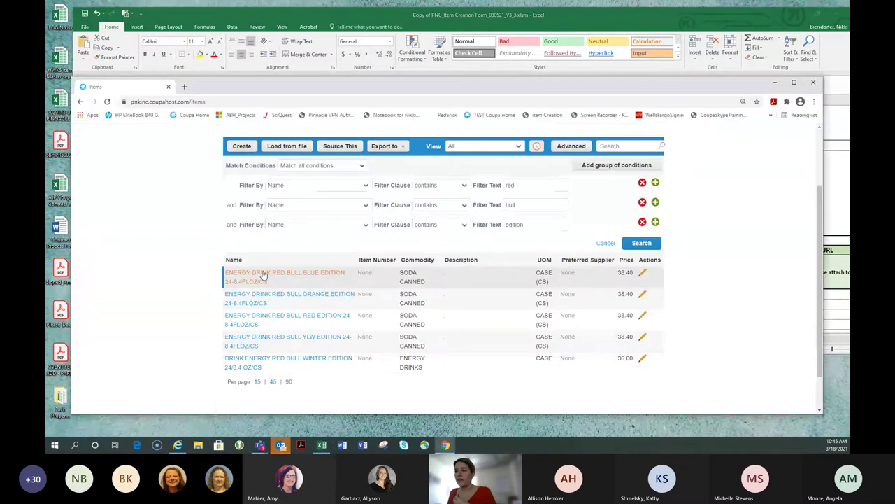
Open a blank Coupa Item Create page and put focus in its empty Name field
{"action": "left_click", "coordinate": [237, 146]}
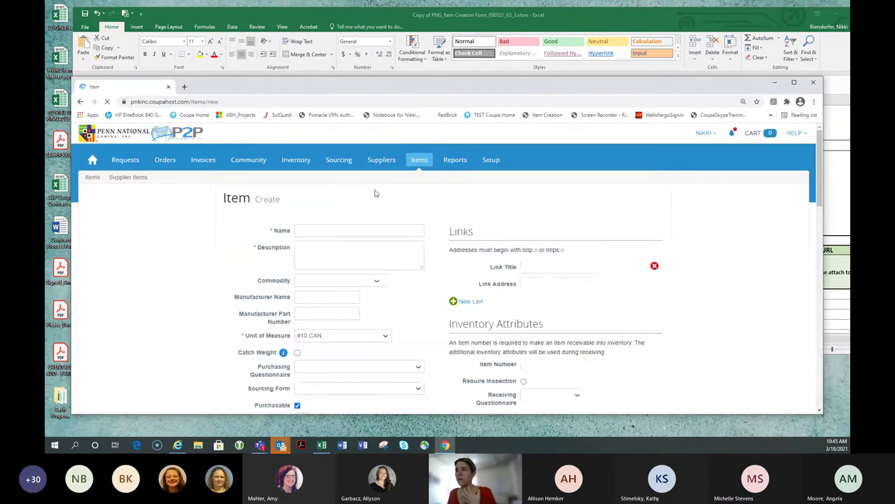
{"action": "scroll", "coordinate": [370, 195], "scroll_direction": "down", "scroll_amount": 1}
{"action": "left_click", "coordinate": [364, 190]}
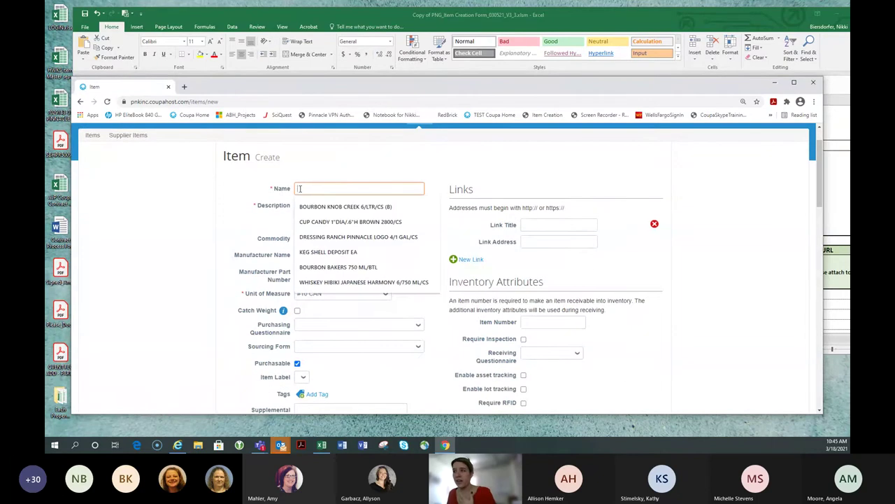
{"action": "left_click", "coordinate": [400, 159]}
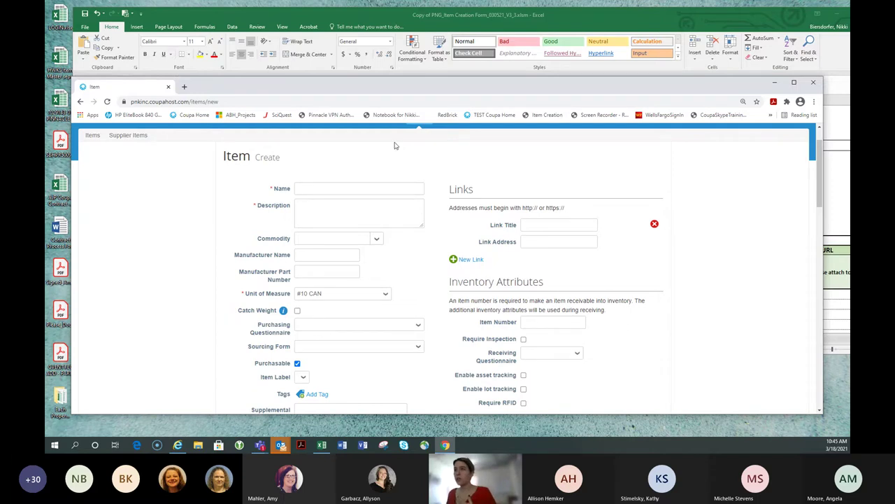
{"action": "left_click", "coordinate": [312, 21]}
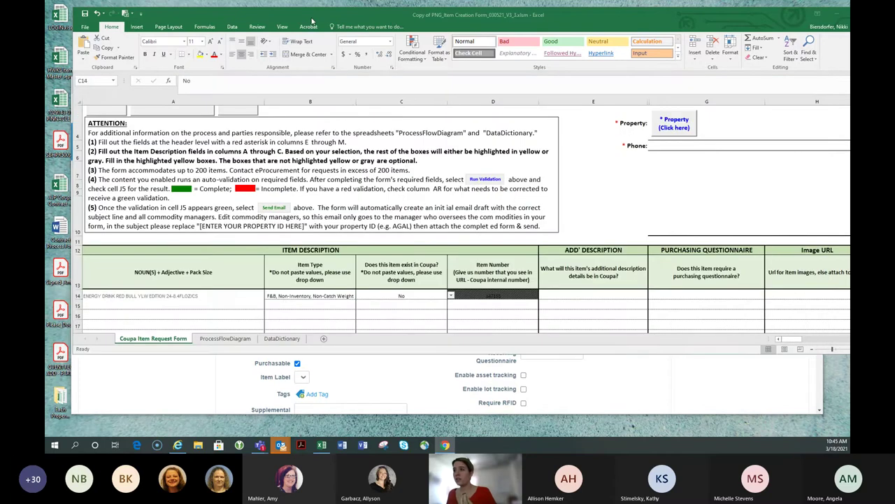
Review the Noun(s) and Item Description name rules across DataDictionary row C5:G5
{"action": "left_click", "coordinate": [282, 338]}
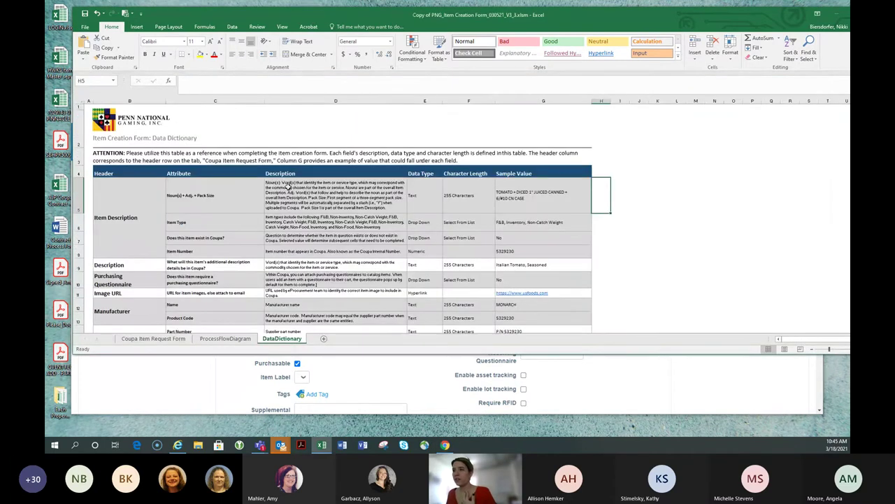
{"action": "left_click", "coordinate": [272, 191]}
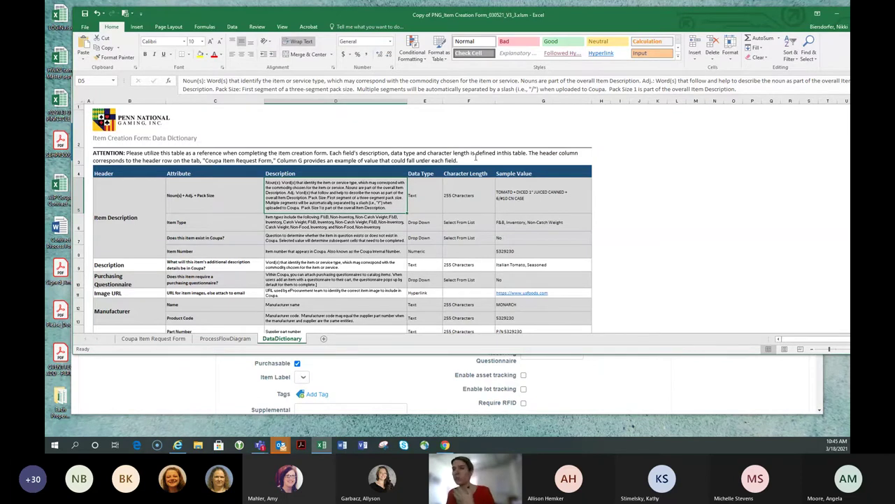
{"action": "left_click", "coordinate": [122, 212]}
{"action": "left_click", "coordinate": [462, 195]}
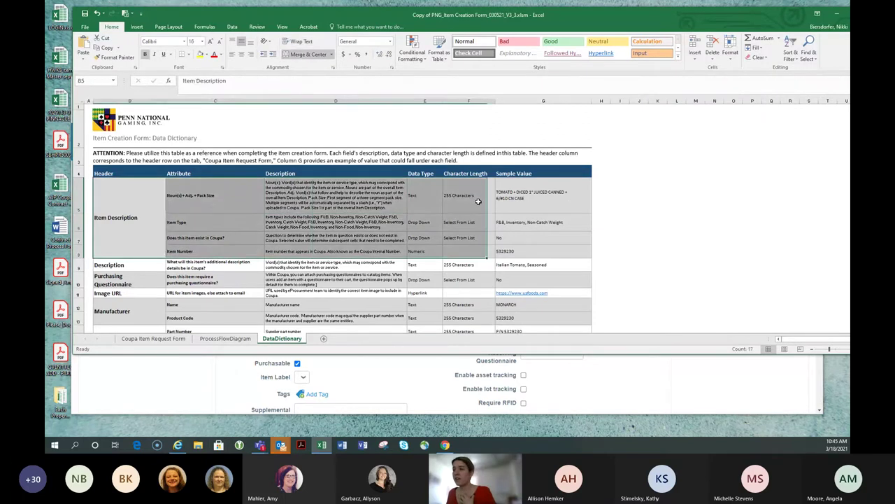
{"action": "left_click_drag", "start_coordinate": [540, 184], "coordinate": [253, 183]}
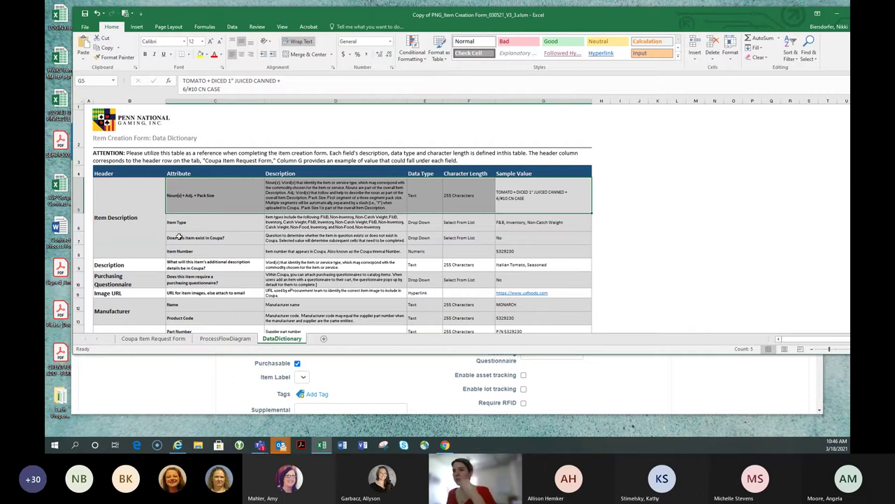
{"action": "left_click", "coordinate": [157, 341]}
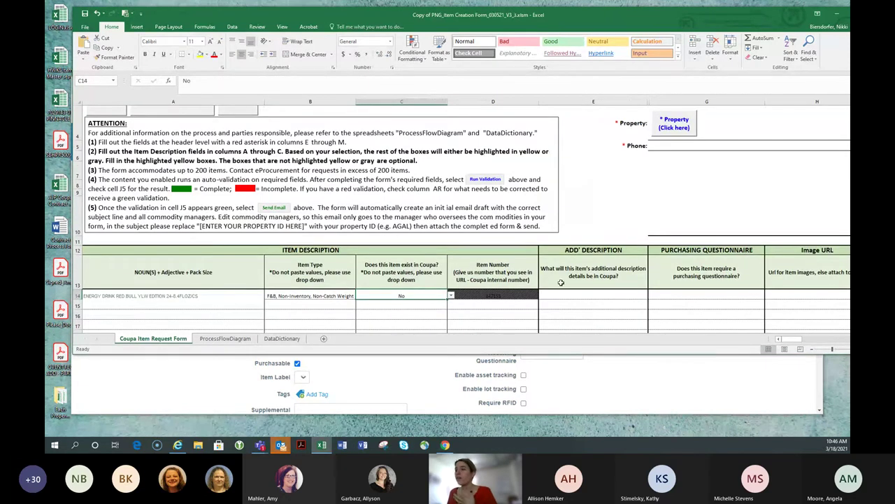
Review row 14's description columns, the DataDictionary questionnaire entry and the ProcessFlowDiagram sheet
{"action": "left_click_drag", "start_coordinate": [565, 296], "coordinate": [780, 295]}
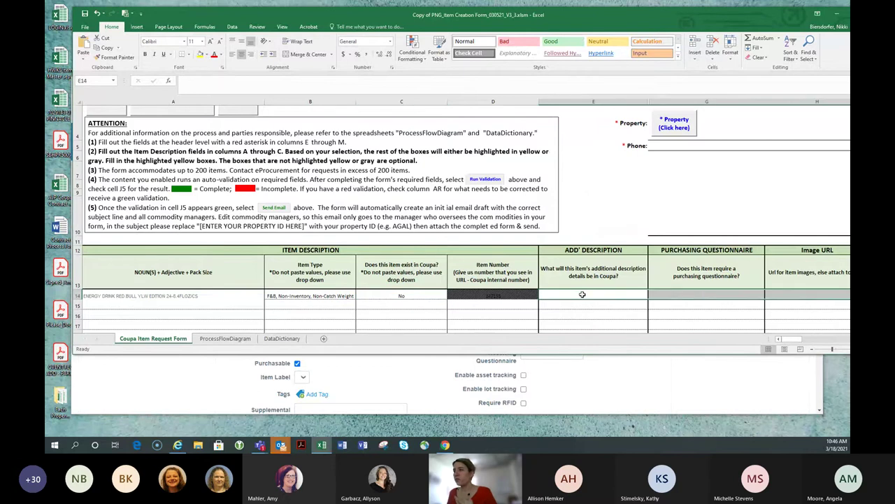
{"action": "left_click", "coordinate": [266, 339]}
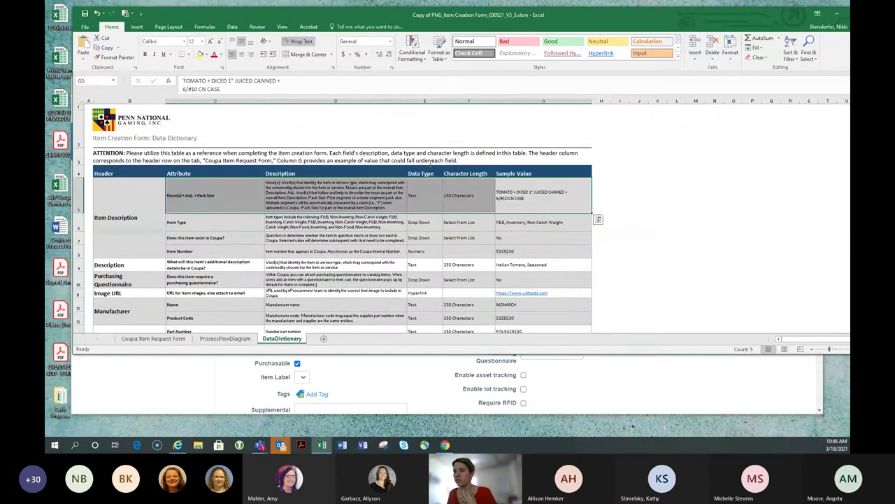
{"action": "left_click", "coordinate": [288, 279]}
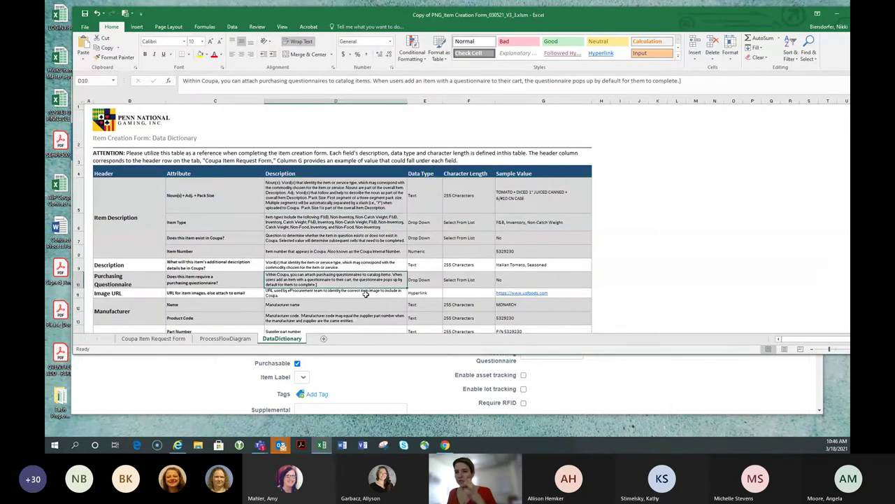
{"action": "left_click", "coordinate": [224, 339]}
{"action": "left_click", "coordinate": [167, 339]}
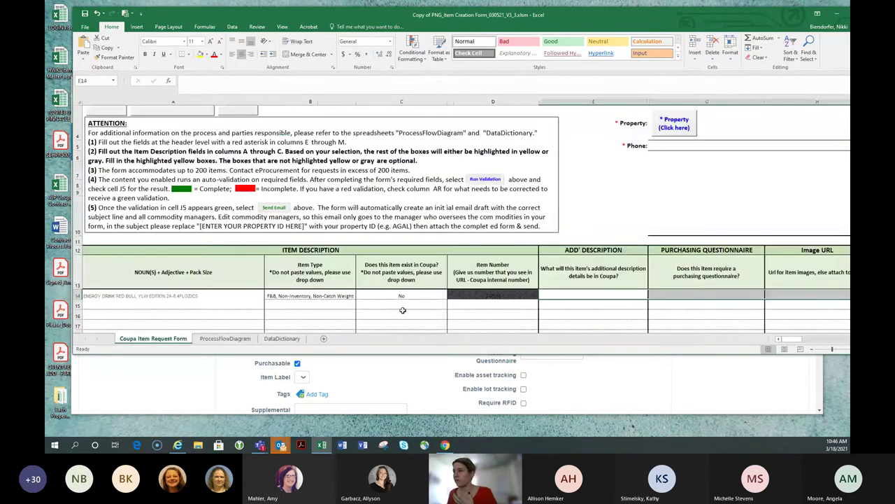
{"action": "left_click", "coordinate": [182, 385]}
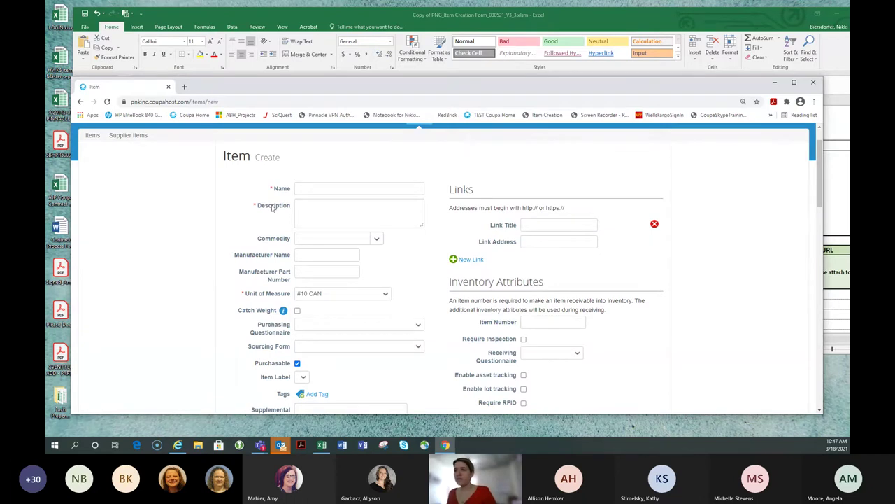
{"action": "left_click", "coordinate": [311, 207]}
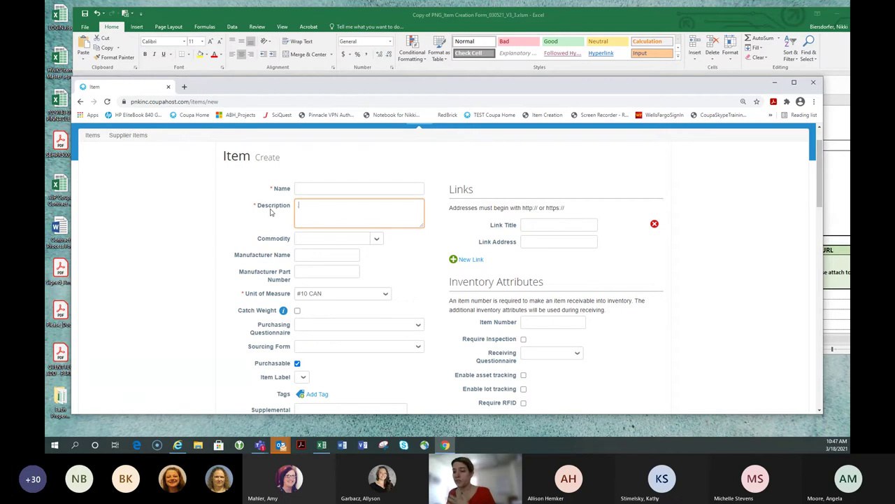
{"action": "left_click", "coordinate": [301, 186]}
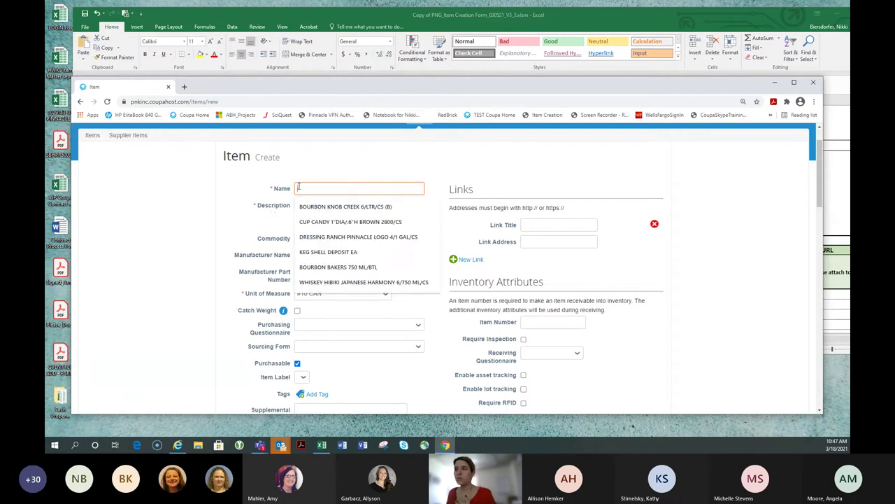
{"action": "left_click", "coordinate": [314, 206]}
{"action": "left_click", "coordinate": [319, 208]}
{"action": "left_click_drag", "start_coordinate": [415, 188], "coordinate": [215, 163]}
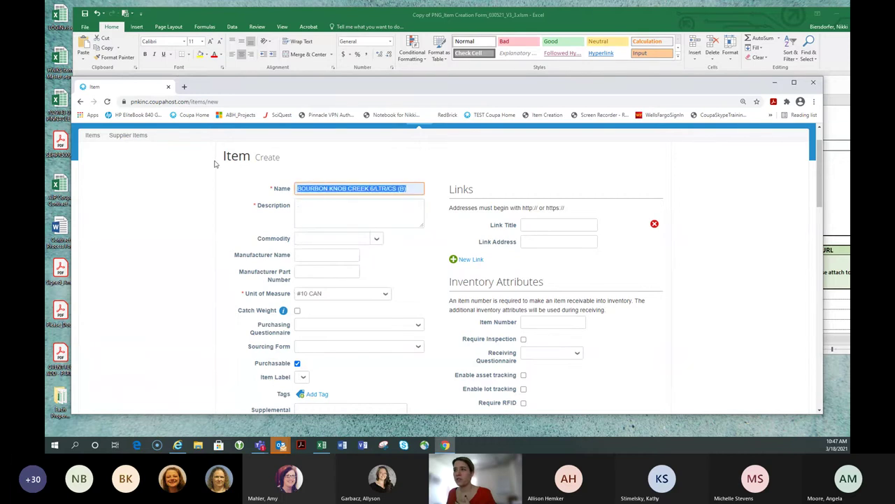
{"action": "key", "text": "BackSpace"}
{"action": "left_click", "coordinate": [370, 236]}
{"action": "left_click", "coordinate": [377, 240]}
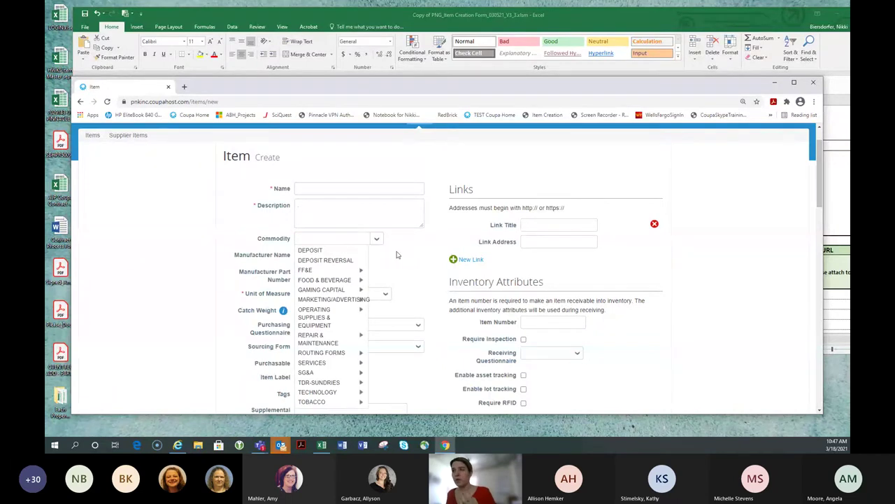
{"action": "left_click", "coordinate": [396, 254]}
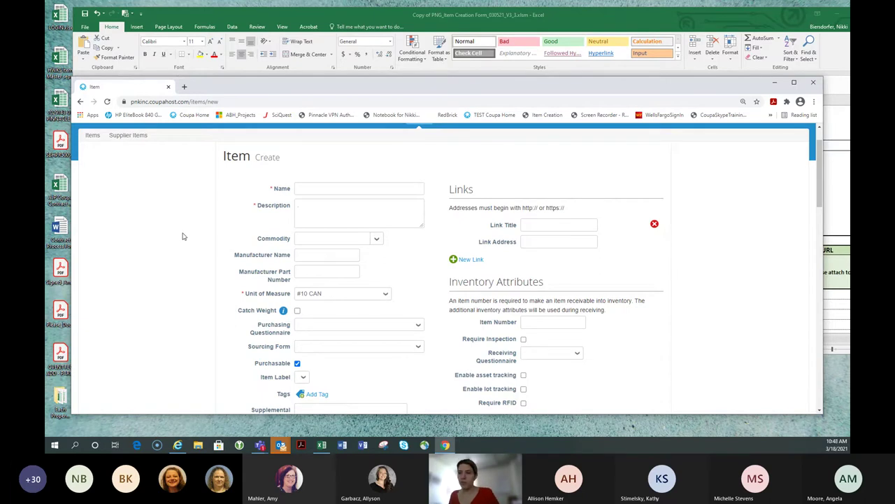
{"action": "scroll", "coordinate": [237, 336], "scroll_direction": "down", "scroll_amount": 10}
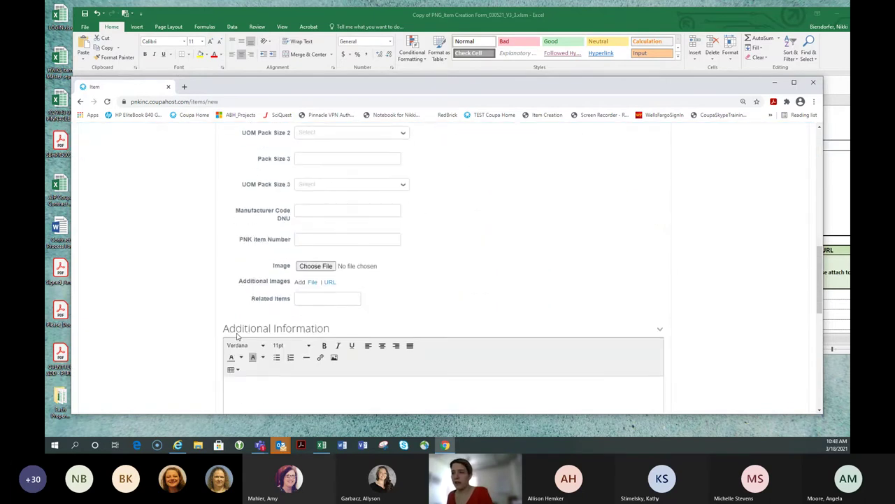
{"action": "scroll", "coordinate": [237, 336], "scroll_direction": "down", "scroll_amount": 5}
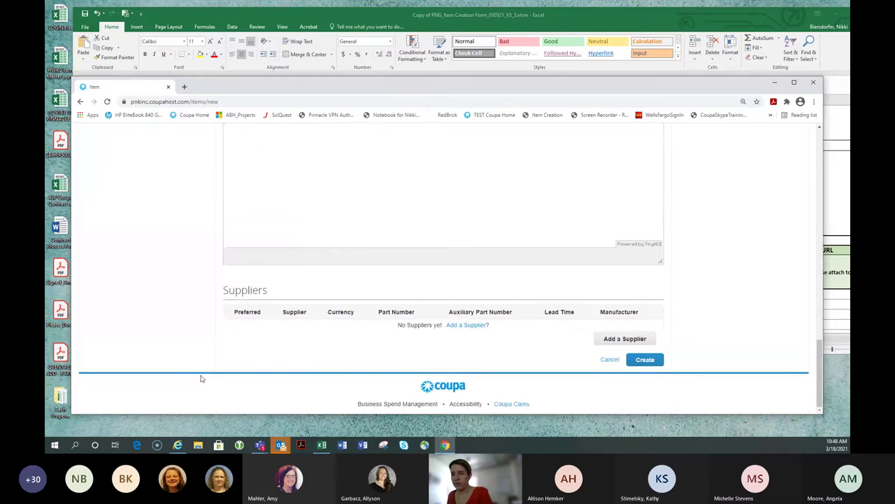
{"action": "scroll", "coordinate": [204, 369], "scroll_direction": "up", "scroll_amount": 15}
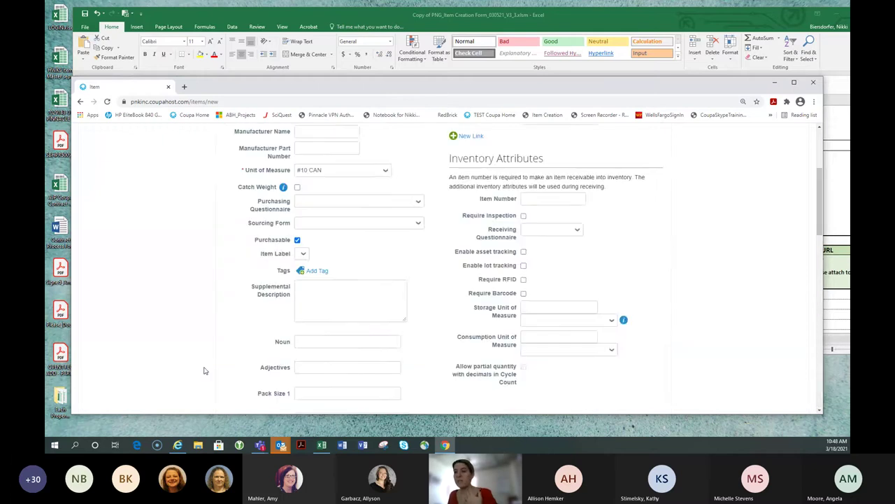
{"action": "left_click", "coordinate": [365, 231]}
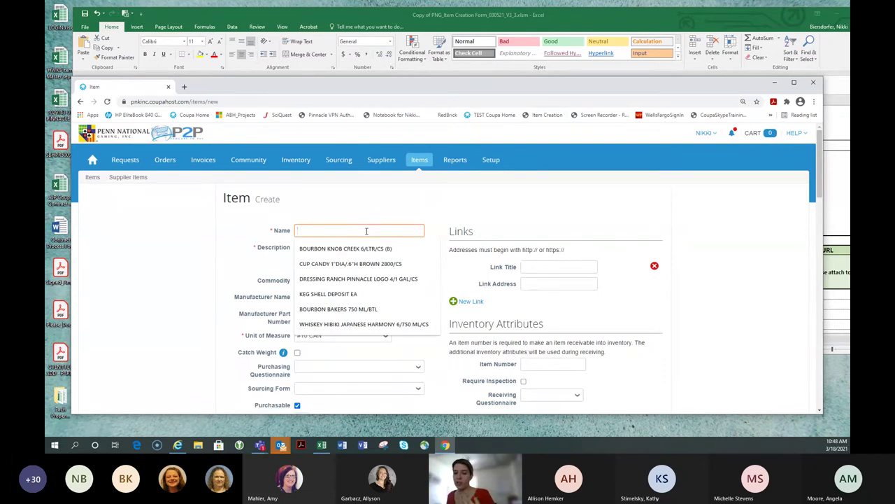
{"action": "left_click", "coordinate": [214, 222]}
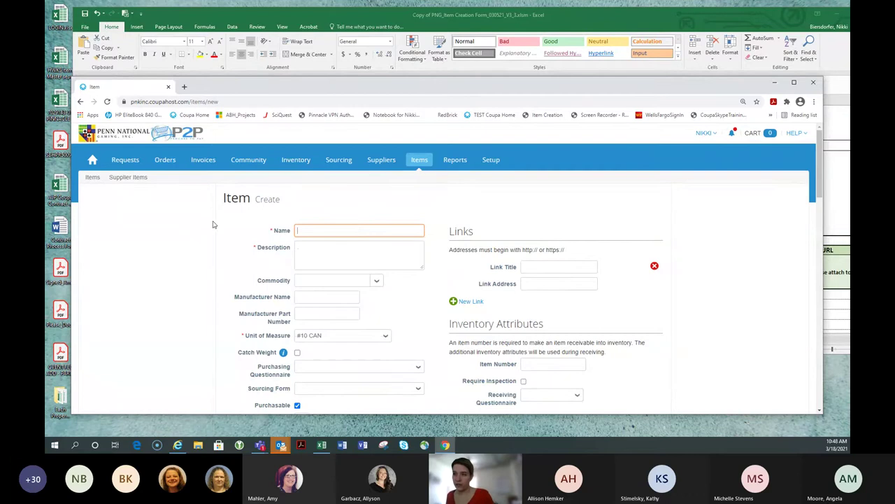
{"action": "scroll", "coordinate": [373, 346], "scroll_direction": "down", "scroll_amount": 2}
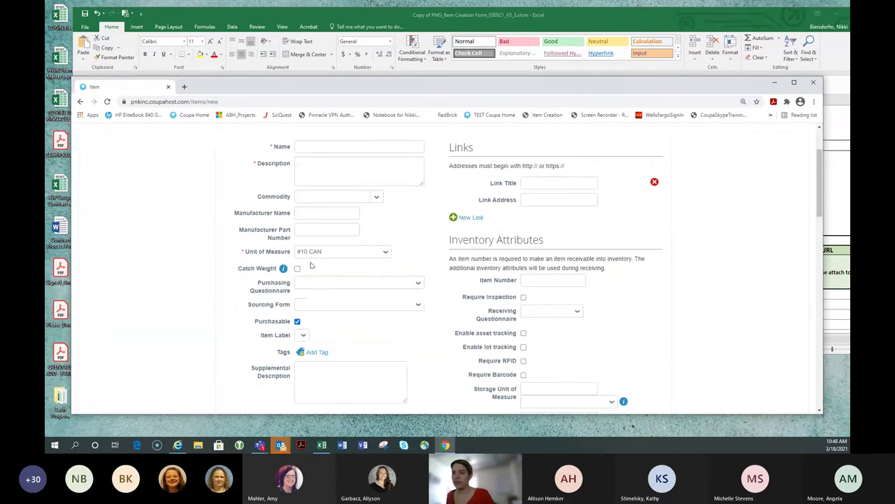
{"action": "scroll", "coordinate": [261, 282], "scroll_direction": "down", "scroll_amount": 3}
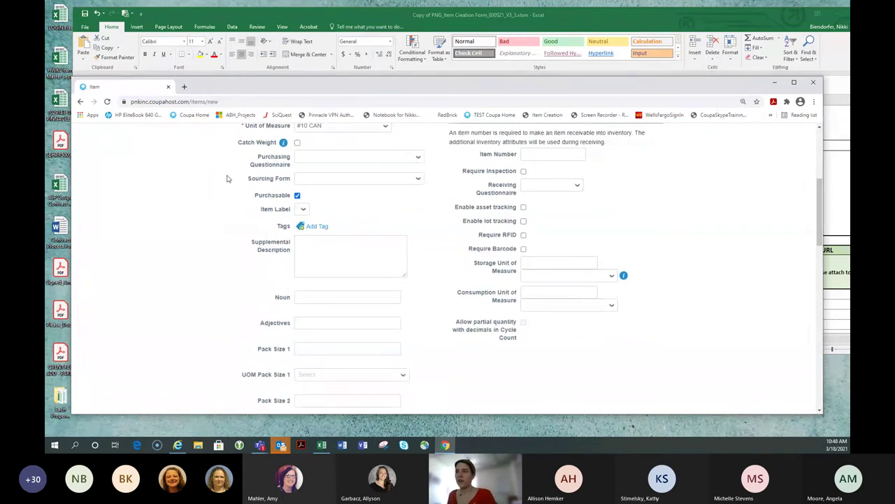
{"action": "scroll", "coordinate": [295, 249], "scroll_direction": "down", "scroll_amount": 3}
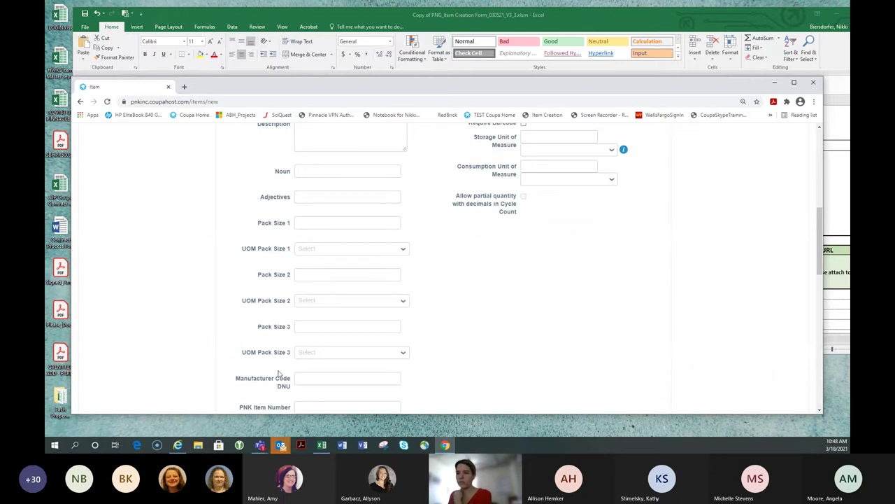
{"action": "scroll", "coordinate": [262, 336], "scroll_direction": "down", "scroll_amount": 3}
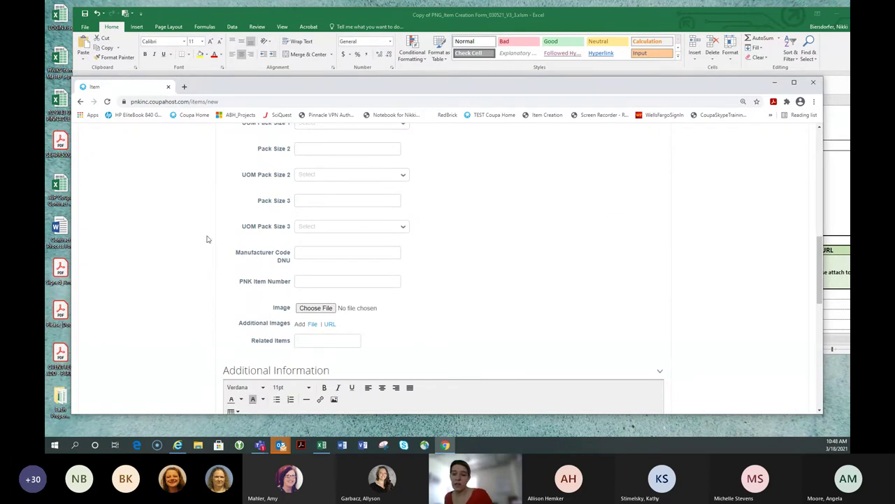
{"action": "left_click", "coordinate": [231, 17]}
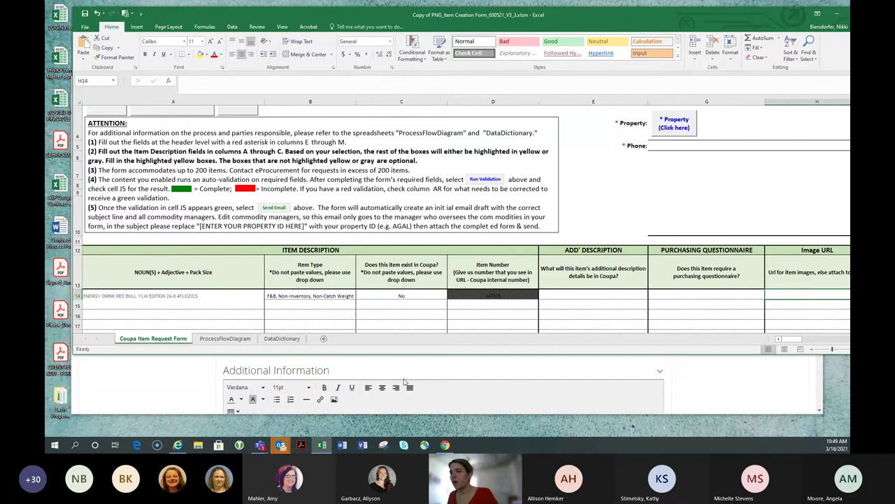
{"action": "left_click", "coordinate": [403, 381]}
{"action": "scroll", "coordinate": [519, 224], "scroll_direction": "up", "scroll_amount": 5}
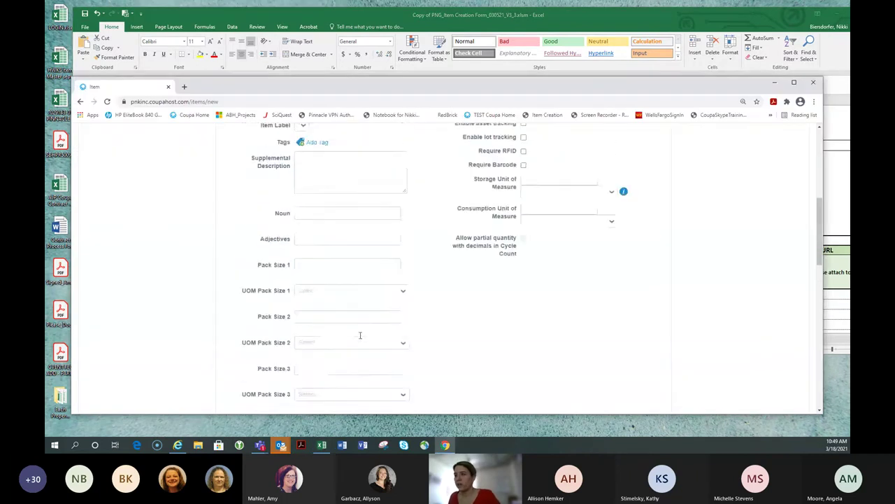
{"action": "scroll", "coordinate": [519, 224], "scroll_direction": "up", "scroll_amount": 1}
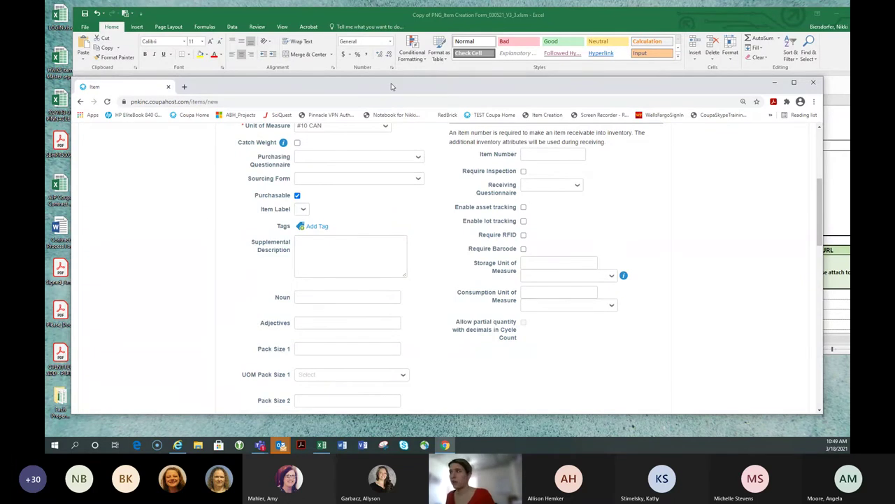
{"action": "scroll", "coordinate": [604, 156], "scroll_direction": "up", "scroll_amount": 2}
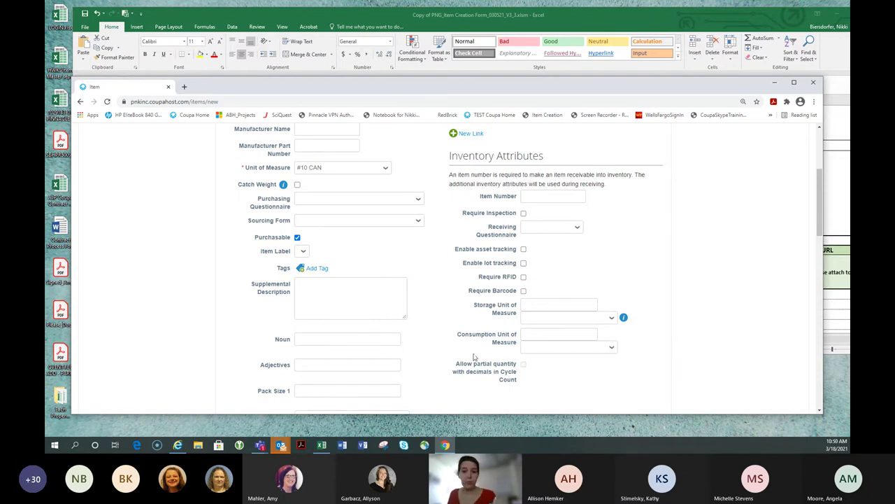
{"action": "scroll", "coordinate": [473, 358], "scroll_direction": "down", "scroll_amount": 10}
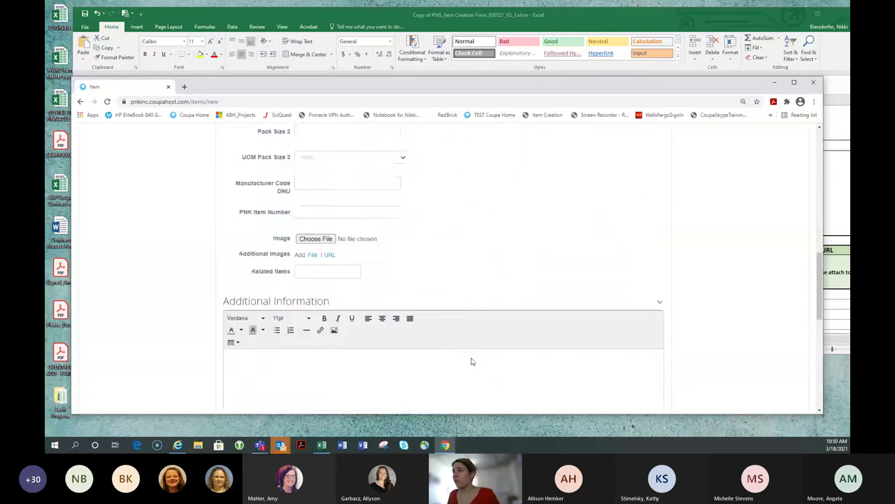
{"action": "scroll", "coordinate": [472, 360], "scroll_direction": "down", "scroll_amount": 5}
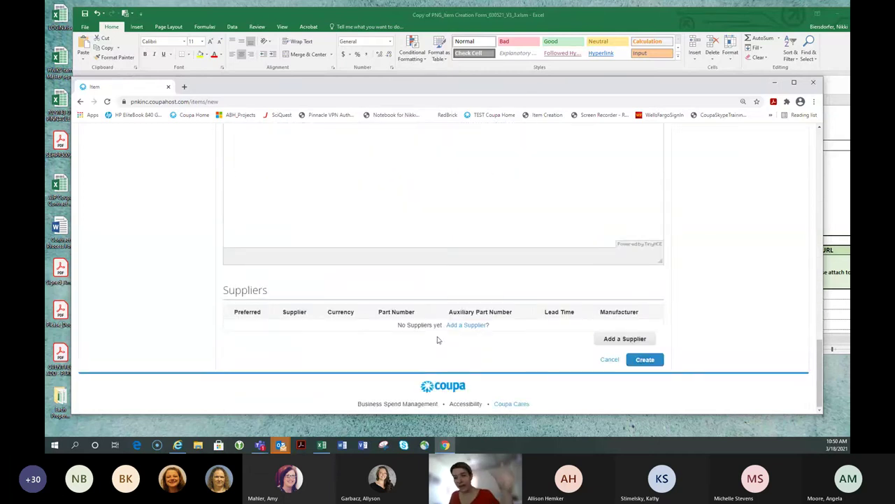
Add a supplier row to the new item and step through its name, part number, manufacturer and contract fields
{"action": "left_click", "coordinate": [611, 341]}
{"action": "scroll", "coordinate": [245, 294], "scroll_direction": "down", "scroll_amount": 2}
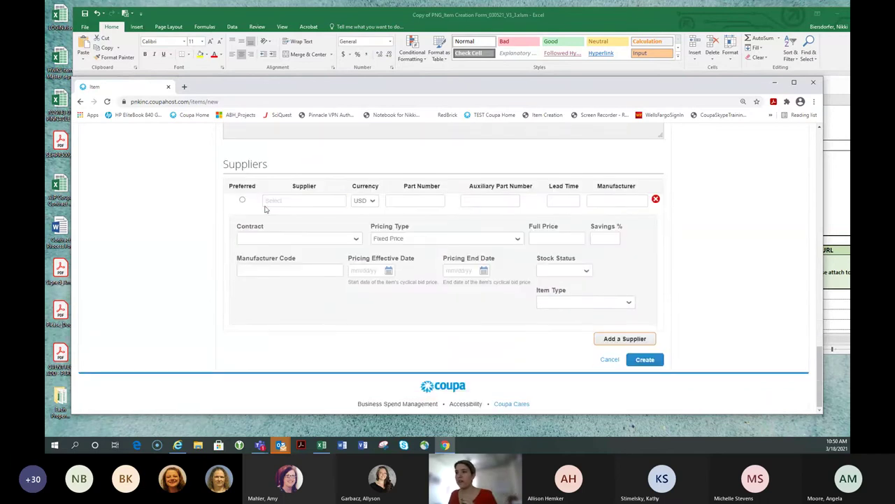
{"action": "left_click", "coordinate": [276, 201]}
{"action": "left_click", "coordinate": [402, 199]}
{"action": "left_click", "coordinate": [605, 200]}
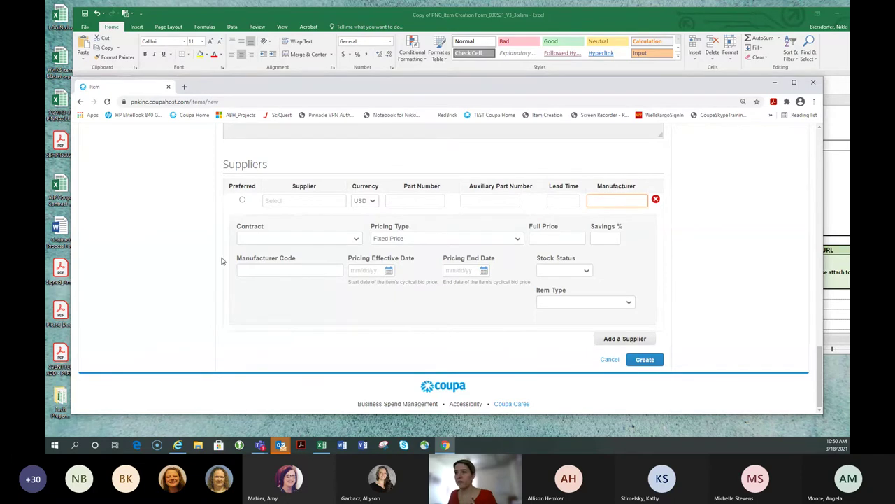
{"action": "left_click", "coordinate": [251, 241]}
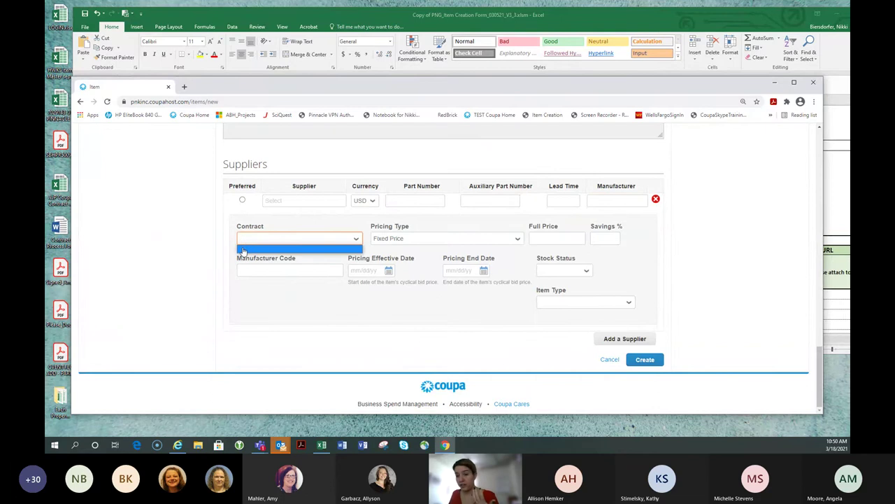
{"action": "left_click", "coordinate": [568, 238]}
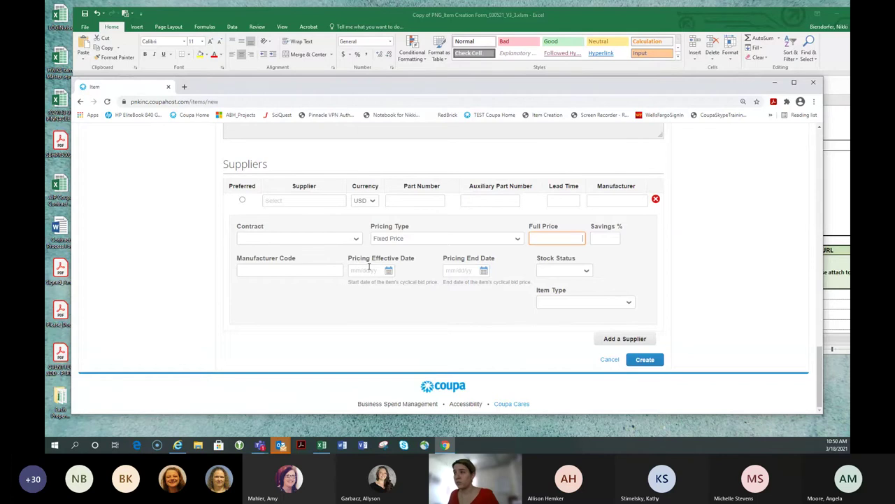
Leave Stock Status empty and set the supplier Item Type to FOODBOOK / CONTRACT
{"action": "left_click", "coordinate": [586, 270]}
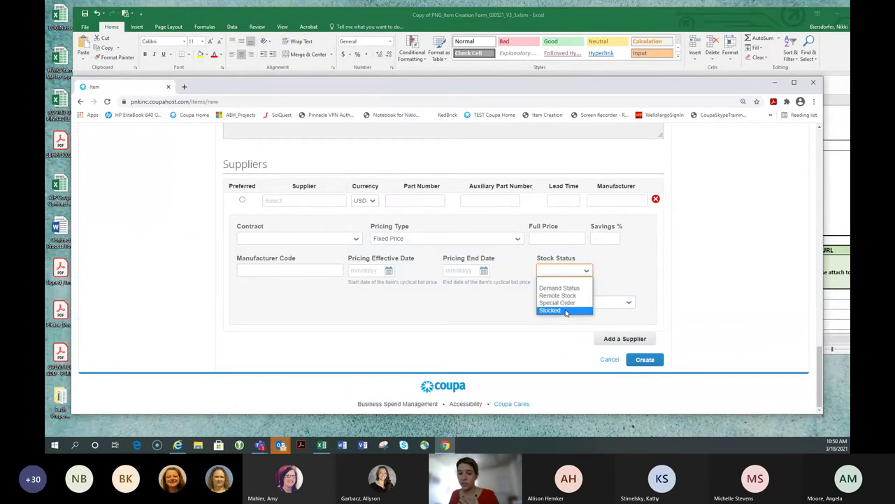
{"action": "left_click", "coordinate": [658, 280]}
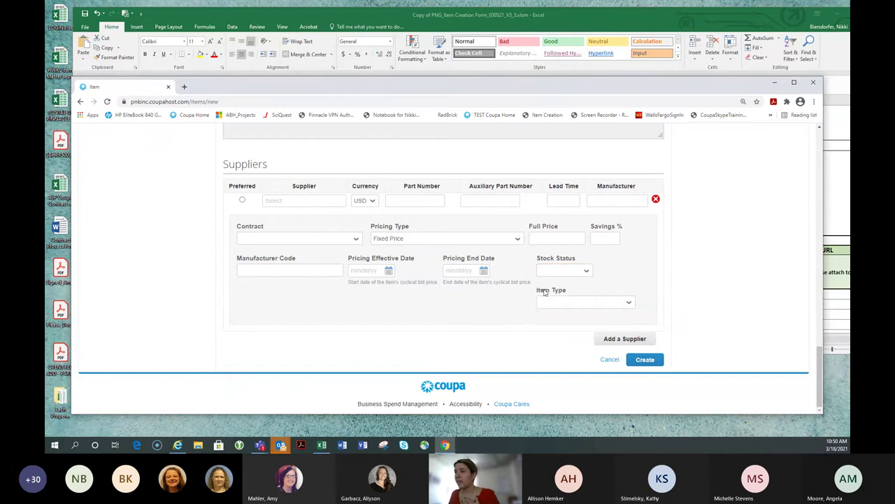
{"action": "left_click", "coordinate": [570, 302]}
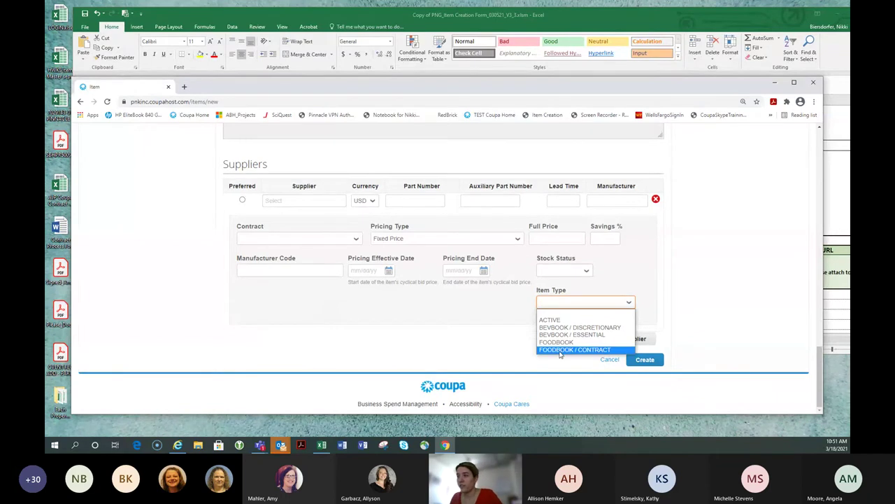
{"action": "left_click", "coordinate": [596, 350]}
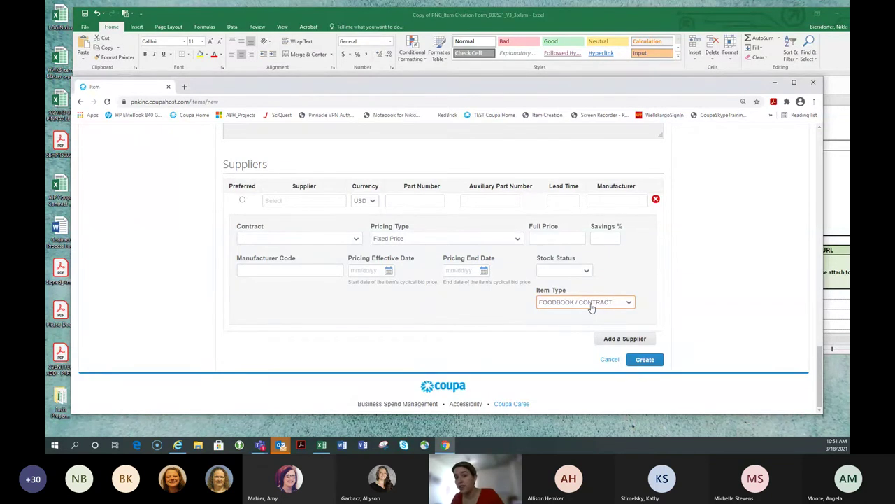
{"action": "scroll", "coordinate": [359, 352], "scroll_direction": "up", "scroll_amount": 1}
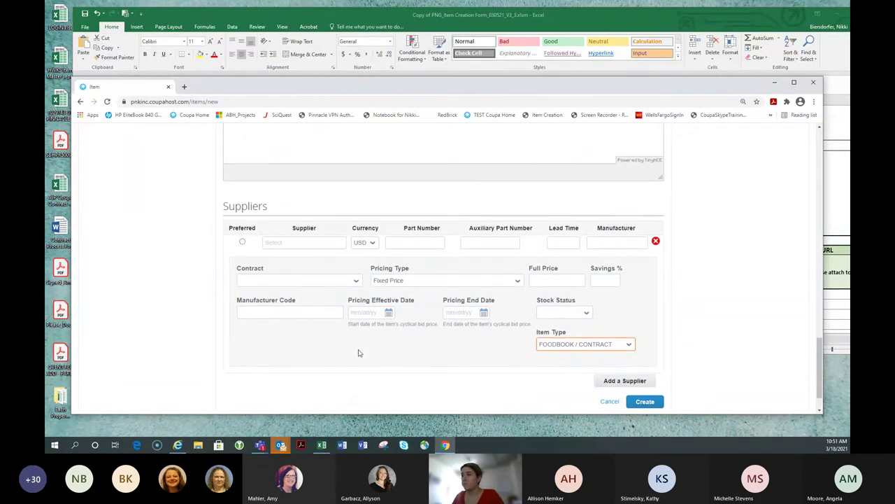
{"action": "scroll", "coordinate": [473, 174], "scroll_direction": "up", "scroll_amount": 2}
{"action": "scroll", "coordinate": [473, 175], "scroll_direction": "up", "scroll_amount": 8}
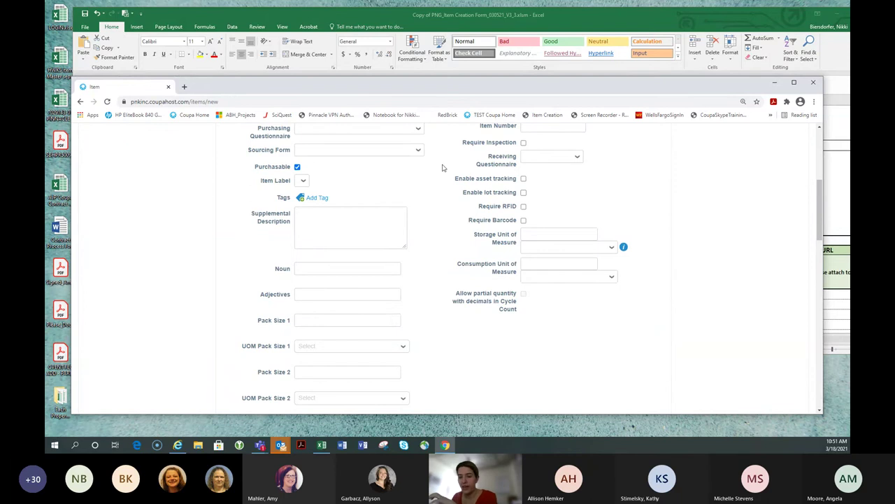
{"action": "scroll", "coordinate": [200, 217], "scroll_direction": "up", "scroll_amount": 5}
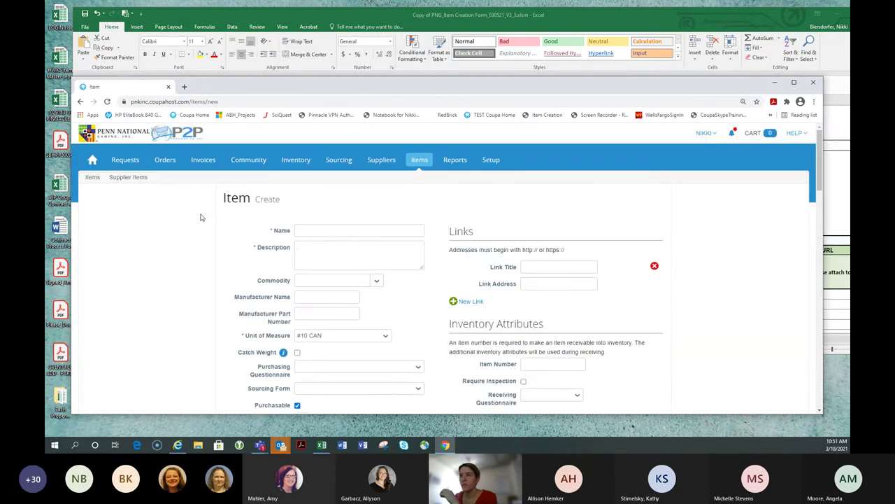
Move along row 14 from E14 to the Warehouse columns and select the Aisle through Maximum/Reorder headers
{"action": "left_click", "coordinate": [327, 13]}
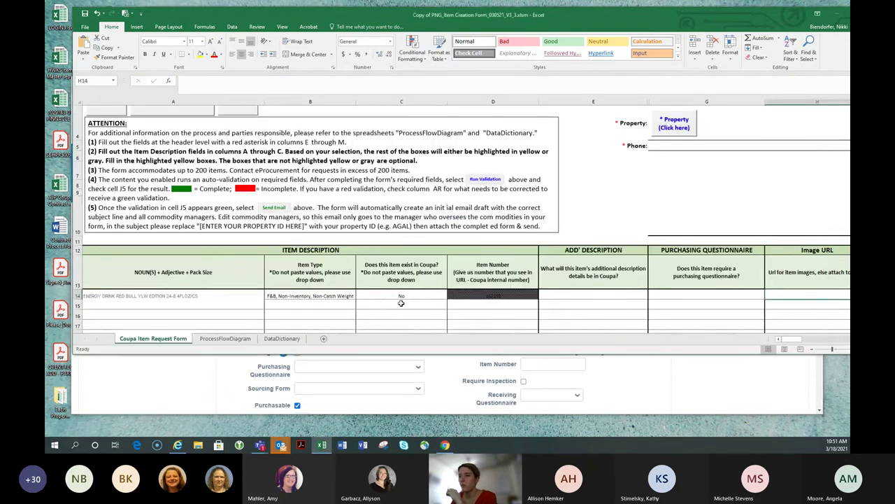
{"action": "left_click", "coordinate": [639, 291]}
{"action": "key", "text": "Tab"}
{"action": "key", "text": "Tab"}
{"action": "key", "text": "Tab"}
{"action": "key", "text": "Tab"}
{"action": "key", "text": "Tab"}
{"action": "key", "text": "Tab"}
{"action": "key", "text": "Tab"}
{"action": "key", "text": "Tab"}
{"action": "key", "text": "Tab"}
{"action": "key", "text": "Tab"}
{"action": "key", "text": "Tab"}
{"action": "key", "text": "Tab"}
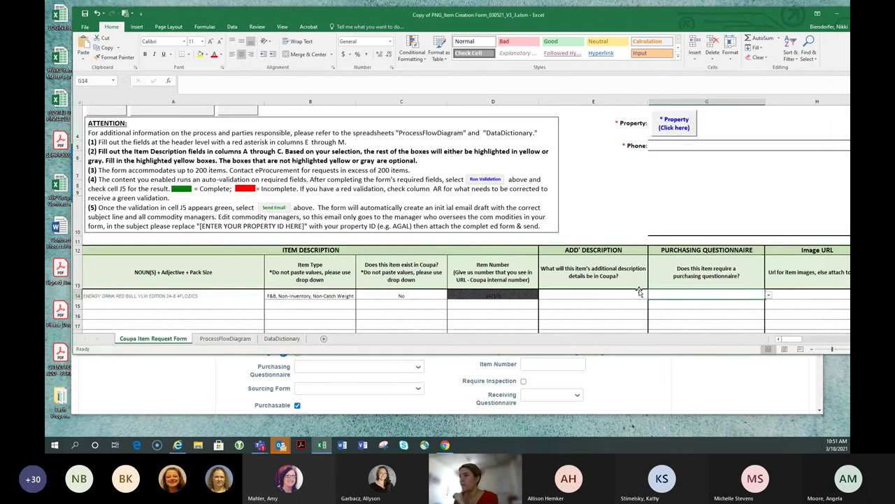
{"action": "key", "text": "Tab"}
{"action": "key", "text": "Tab"}
{"action": "key", "text": "Tab"}
{"action": "key", "text": "Tab"}
{"action": "key", "text": "Tab"}
{"action": "key", "text": "Tab"}
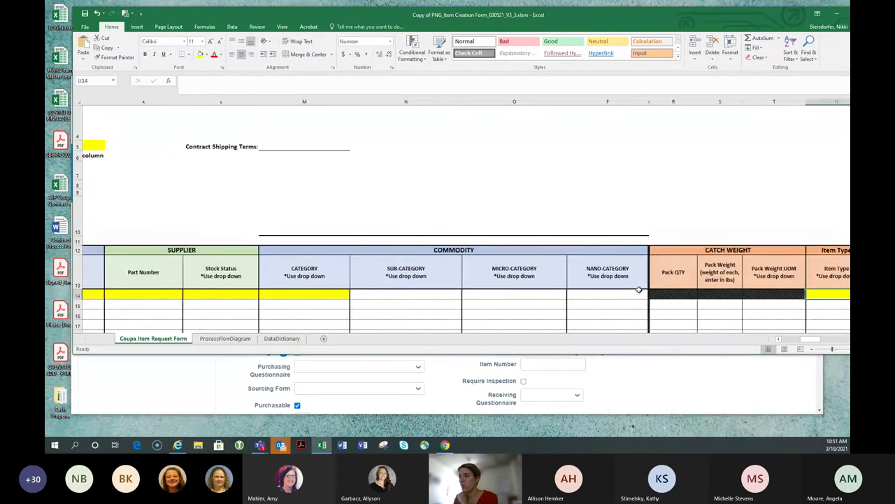
{"action": "key", "text": "Tab"}
{"action": "key", "text": "Tab"}
{"action": "key", "text": "Tab"}
{"action": "key", "text": "Tab"}
{"action": "key", "text": "Tab"}
{"action": "key", "text": "Tab"}
{"action": "key", "text": "Tab"}
{"action": "key", "text": "Tab"}
{"action": "key", "text": "Tab"}
{"action": "key", "text": "Tab"}
{"action": "key", "text": "Tab"}
{"action": "key", "text": "Tab"}
{"action": "key", "text": "Tab"}
{"action": "key", "text": "Tab"}
{"action": "key", "text": "Tab"}
{"action": "key", "text": "Tab"}
{"action": "key", "text": "Tab"}
{"action": "key", "text": "Tab"}
{"action": "key", "text": "Tab"}
{"action": "key", "text": "Tab"}
{"action": "key", "text": "Tab"}
{"action": "left_click_drag", "start_coordinate": [168, 278], "coordinate": [539, 279]}
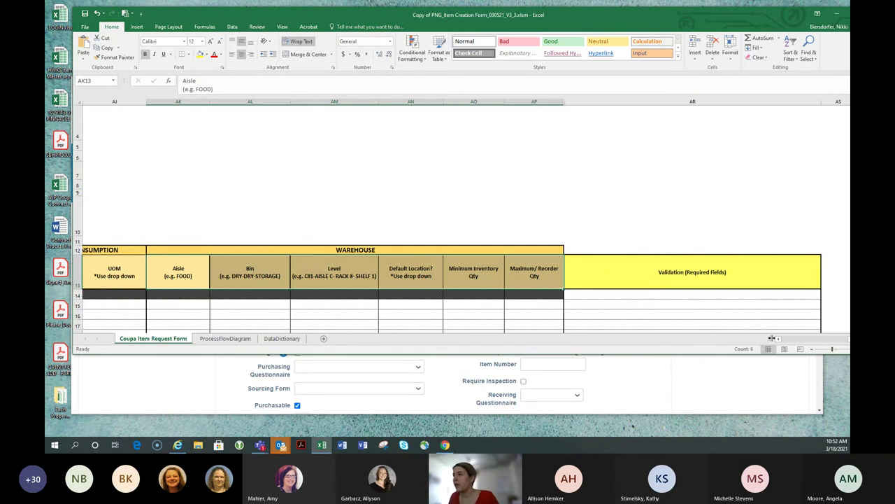
{"action": "left_click", "coordinate": [779, 339]}
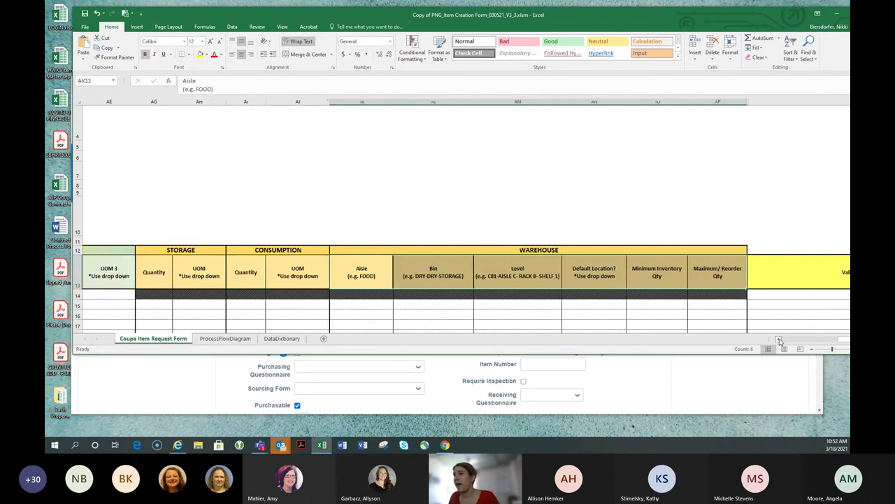
{"action": "left_click_drag", "start_coordinate": [778, 339], "coordinate": [778, 339]}
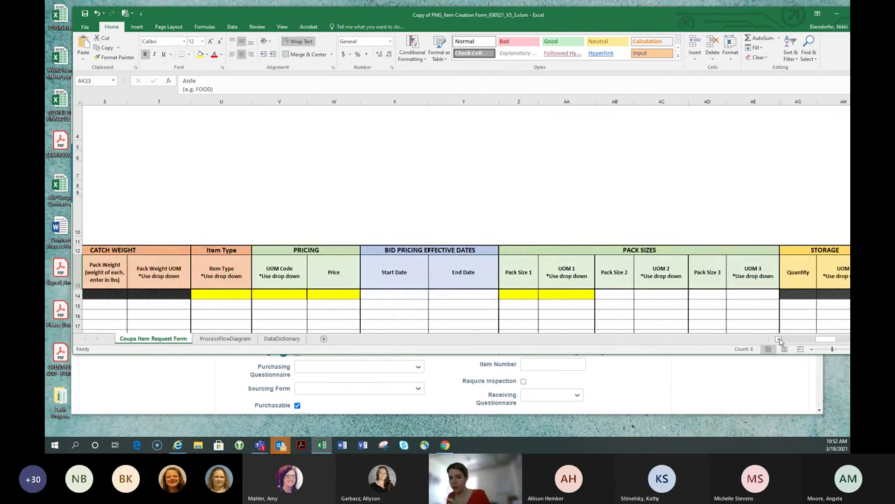
{"action": "left_click_drag", "start_coordinate": [778, 339], "coordinate": [778, 340]}
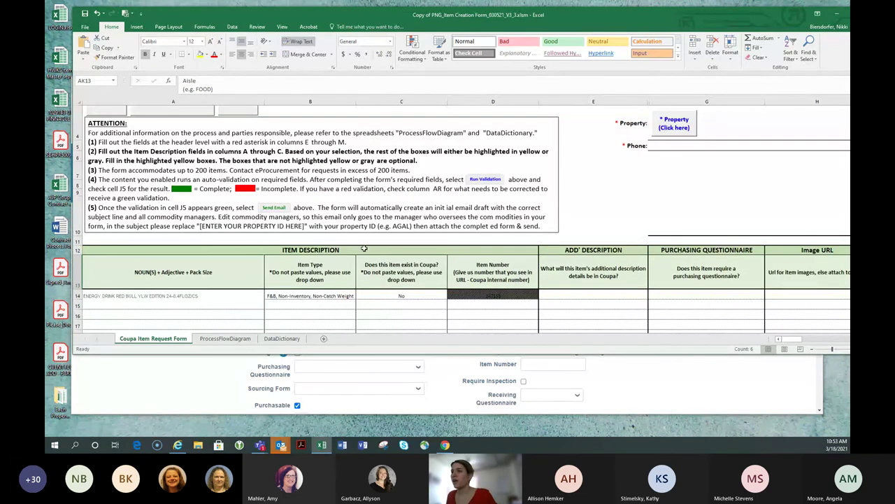
{"action": "scroll", "coordinate": [274, 298], "scroll_direction": "up", "scroll_amount": 1}
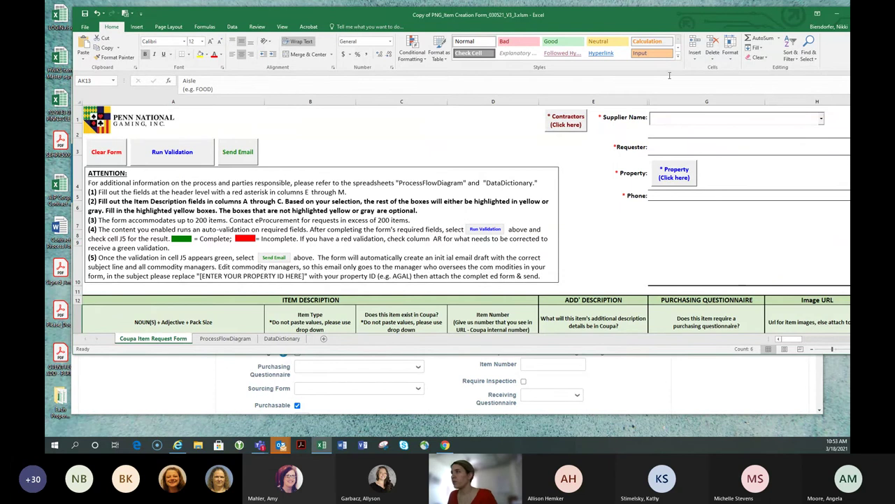
Set Is a Bid File Item in cell M1 to Yes
{"action": "left_click_drag", "start_coordinate": [787, 337], "coordinate": [803, 338]}
{"action": "left_click", "coordinate": [601, 120]}
{"action": "left_click", "coordinate": [633, 115]}
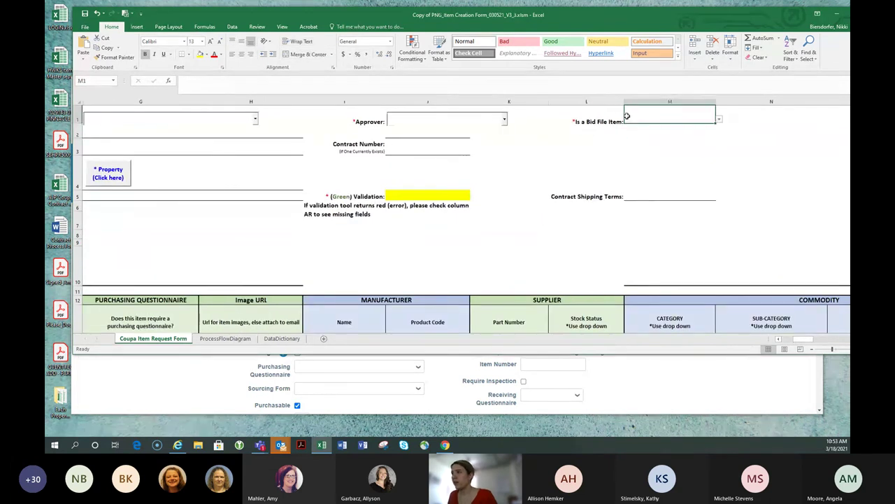
{"action": "left_click", "coordinate": [718, 118]}
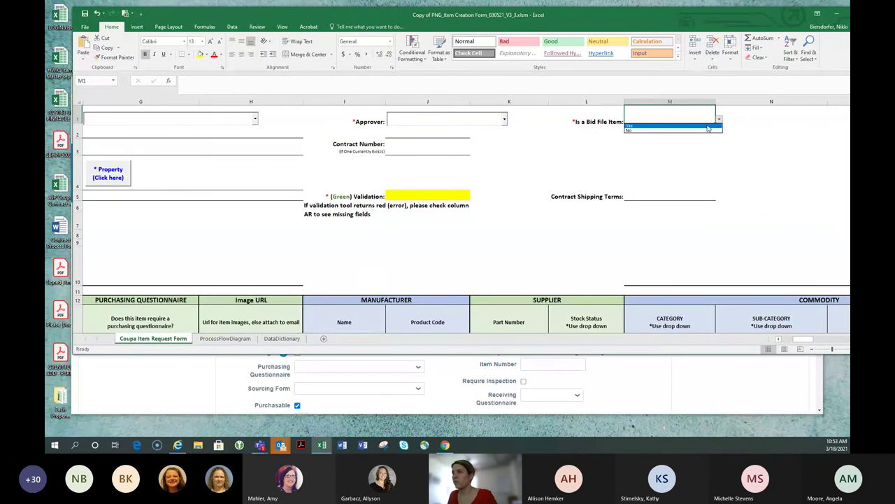
{"action": "left_click", "coordinate": [708, 129]}
Scroll back to column A, select header row 13 and bring the Image URL column into view
{"action": "scroll", "coordinate": [650, 301], "scroll_direction": "down", "scroll_amount": 2}
{"action": "left_click_drag", "start_coordinate": [801, 340], "coordinate": [817, 341]}
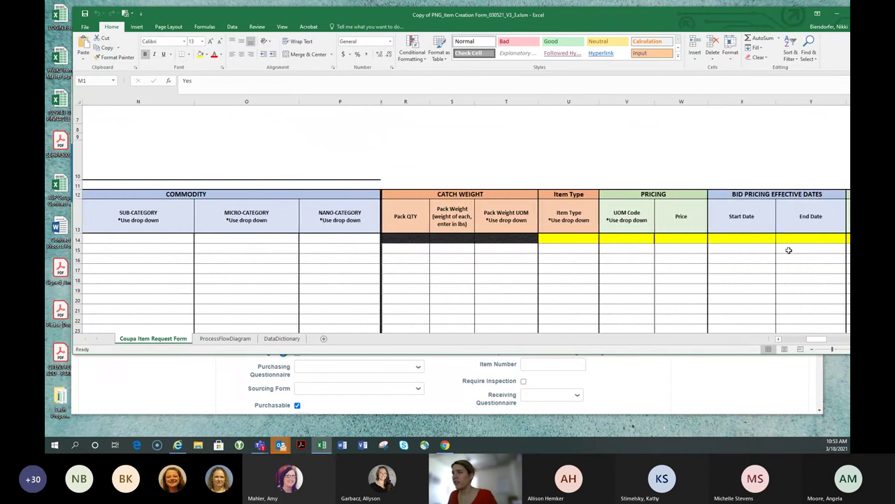
{"action": "scroll", "coordinate": [233, 161], "scroll_direction": "up", "scroll_amount": 2}
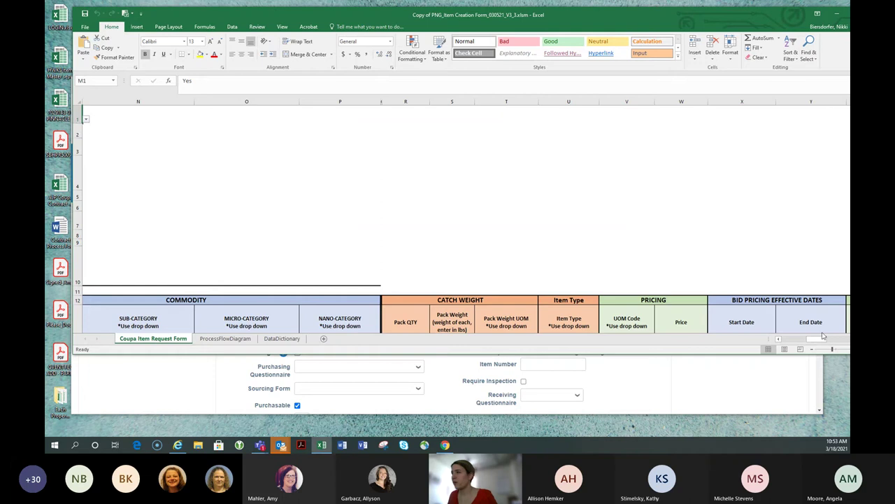
{"action": "scroll", "coordinate": [799, 298], "scroll_direction": "left", "scroll_amount": 5}
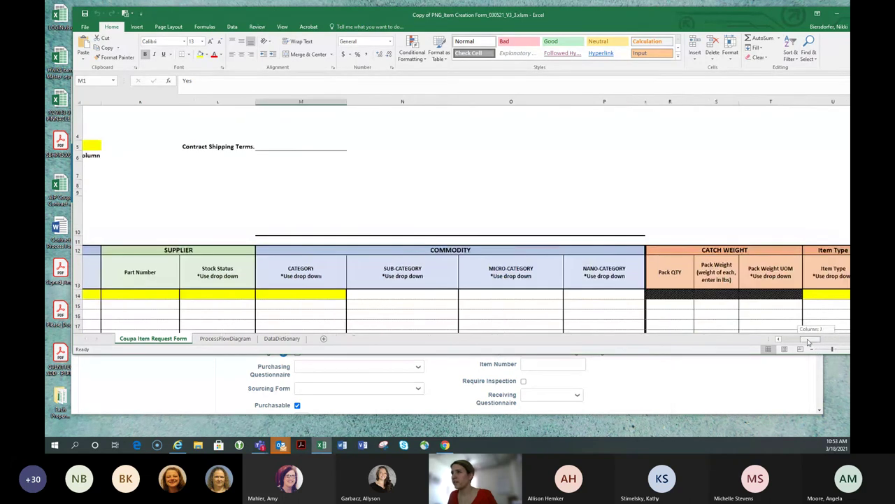
{"action": "scroll", "coordinate": [367, 211], "scroll_direction": "up", "scroll_amount": 1}
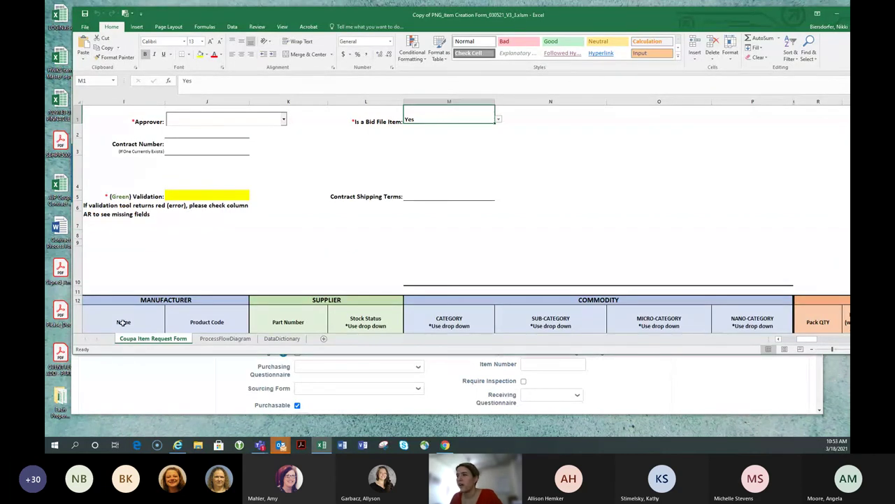
{"action": "left_click", "coordinate": [76, 318]}
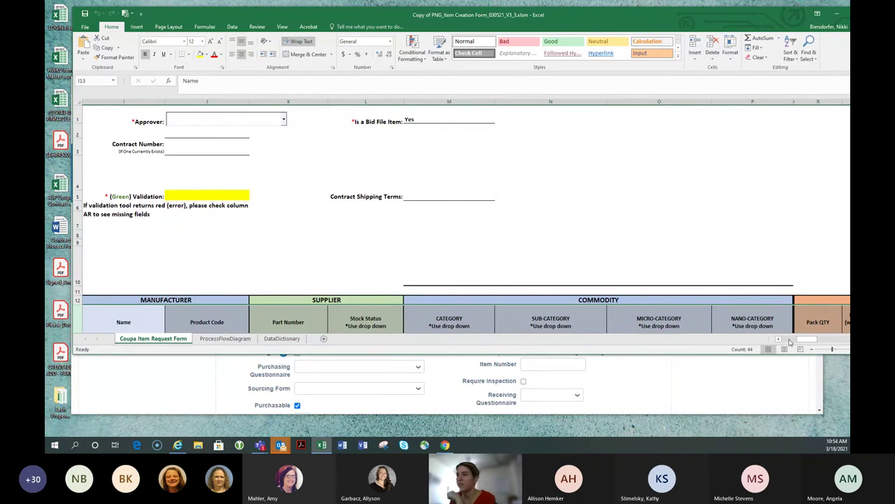
{"action": "left_click", "coordinate": [779, 340]}
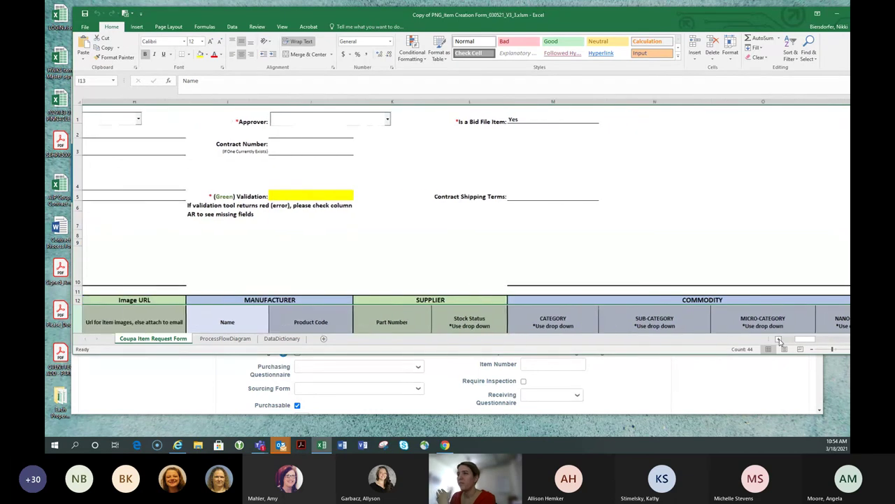
{"action": "left_click_drag", "start_coordinate": [779, 340], "coordinate": [779, 340]}
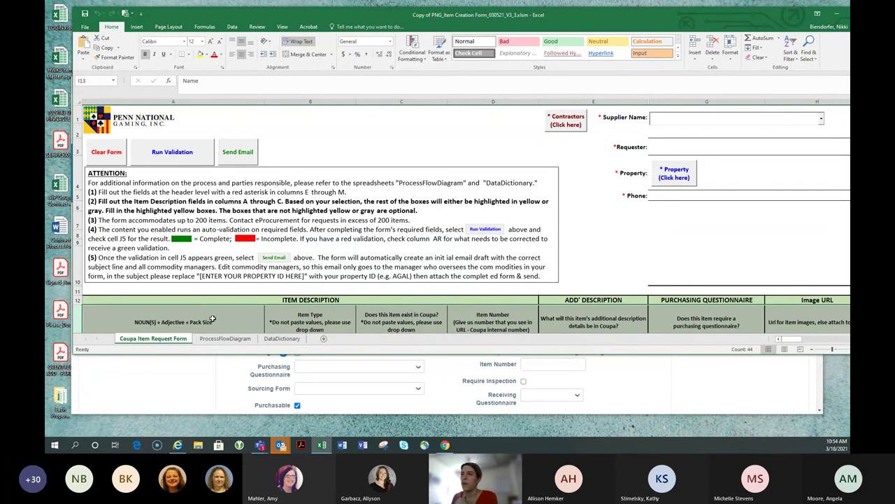
Generate the Coupa item creation email draft from the form and review its To recipients
{"action": "left_click", "coordinate": [242, 150]}
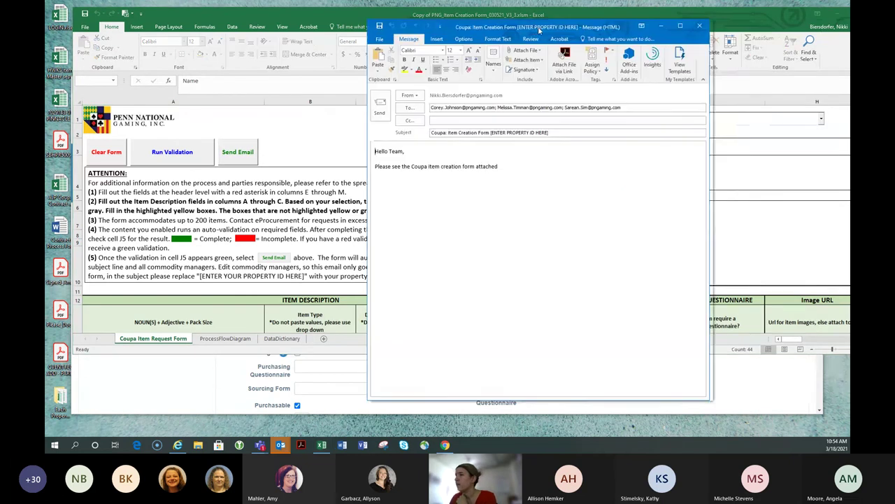
{"action": "left_click_drag", "start_coordinate": [600, 107], "coordinate": [405, 107]}
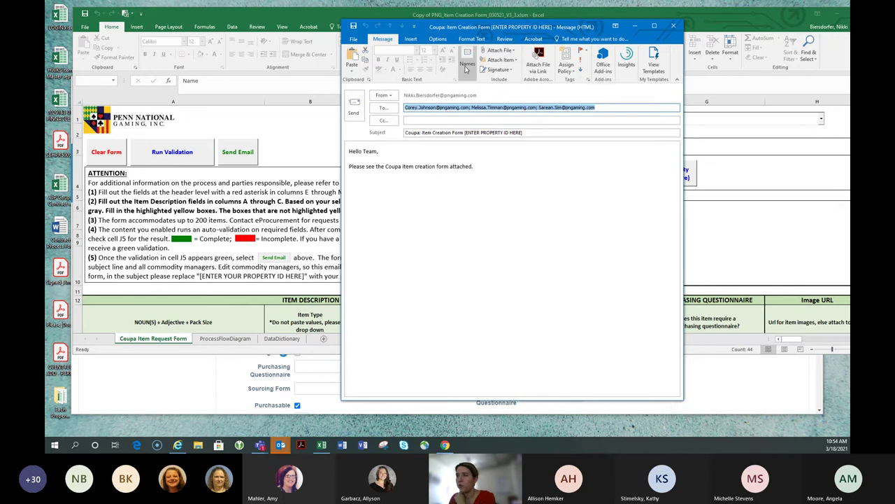
{"action": "left_click", "coordinate": [406, 107]}
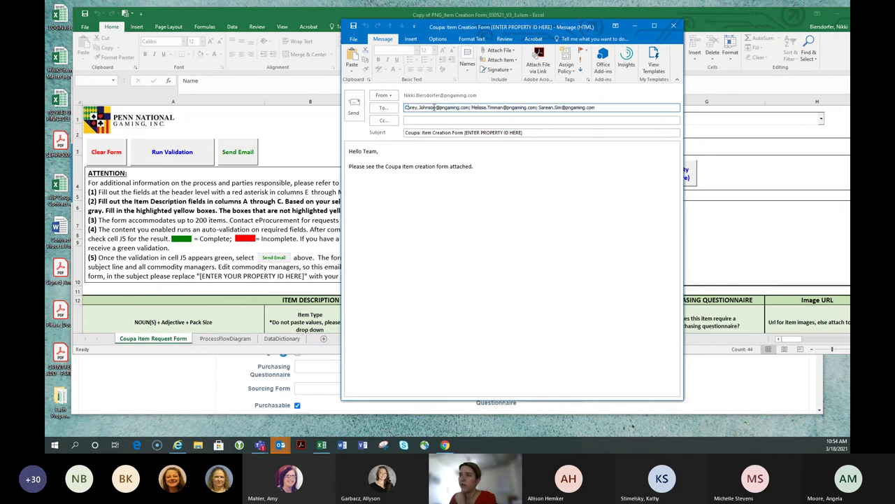
{"action": "left_click_drag", "start_coordinate": [470, 109], "coordinate": [396, 109]}
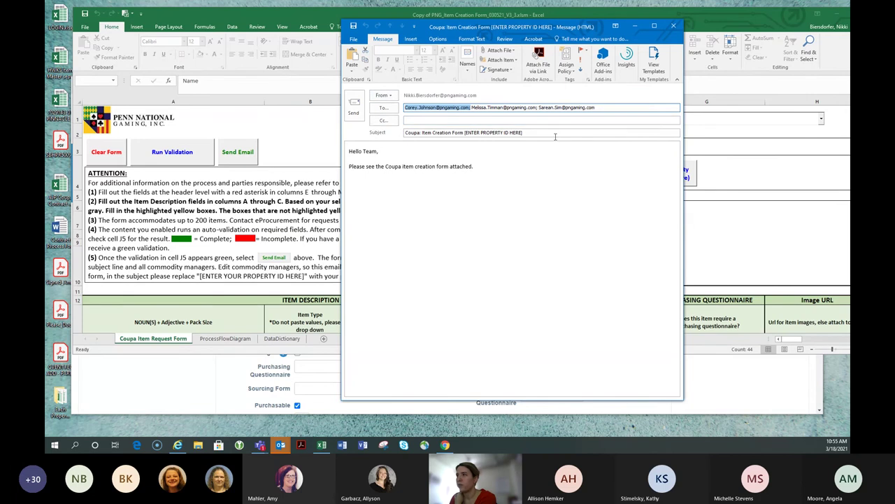
Review the [ENTER PROPERTY ID HERE] placeholder in the subject and close the draft
{"action": "left_click_drag", "start_coordinate": [464, 133], "coordinate": [534, 177]}
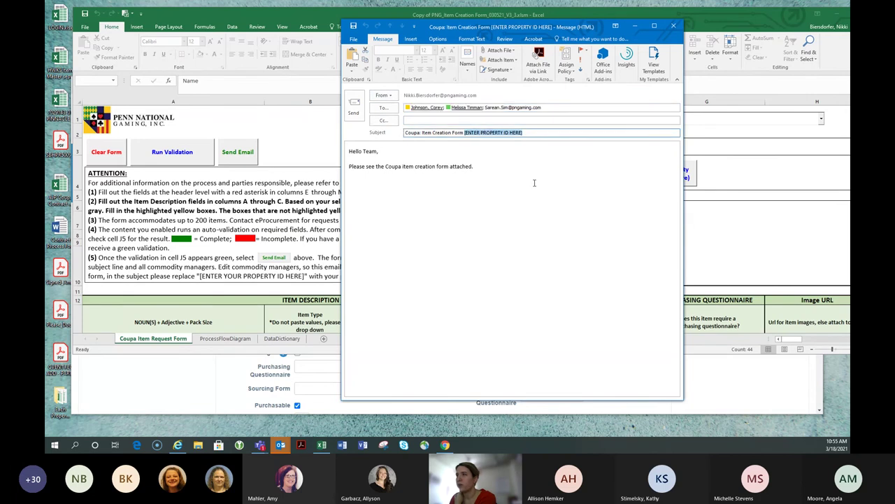
{"action": "left_click", "coordinate": [423, 180]}
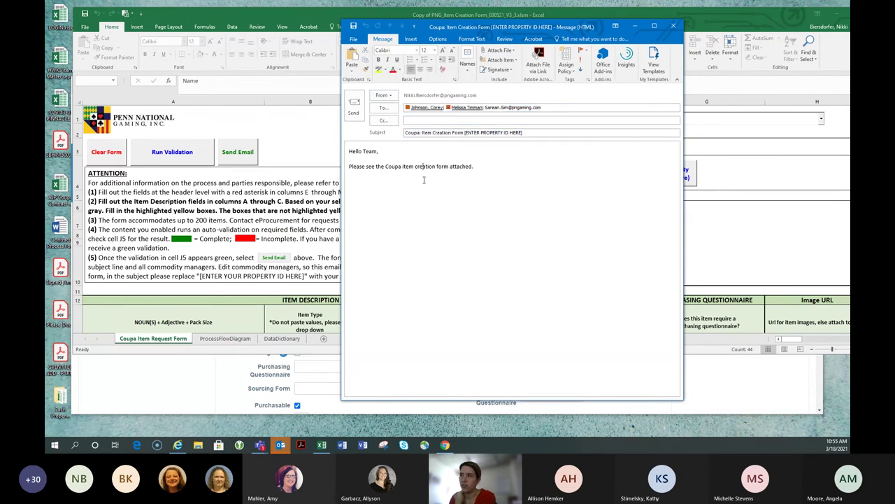
{"action": "left_click", "coordinate": [674, 26]}
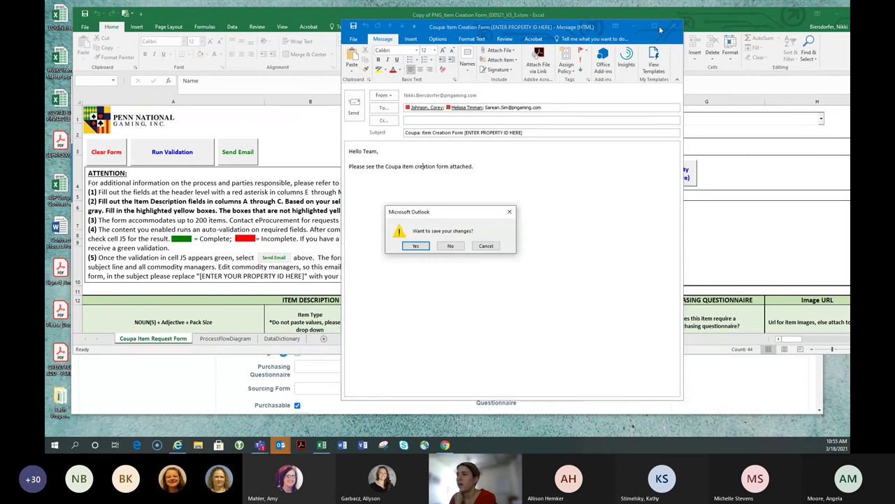
Choose No to discard the Outlook email draft without saving
{"action": "left_click", "coordinate": [450, 246]}
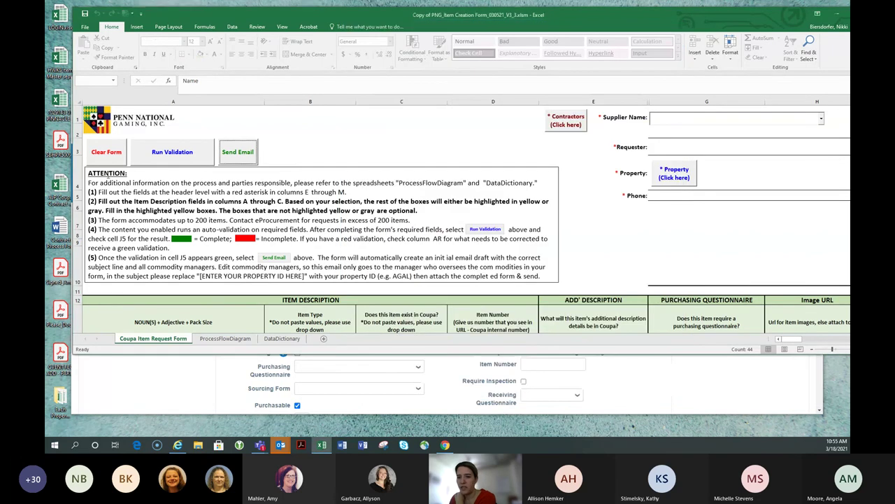